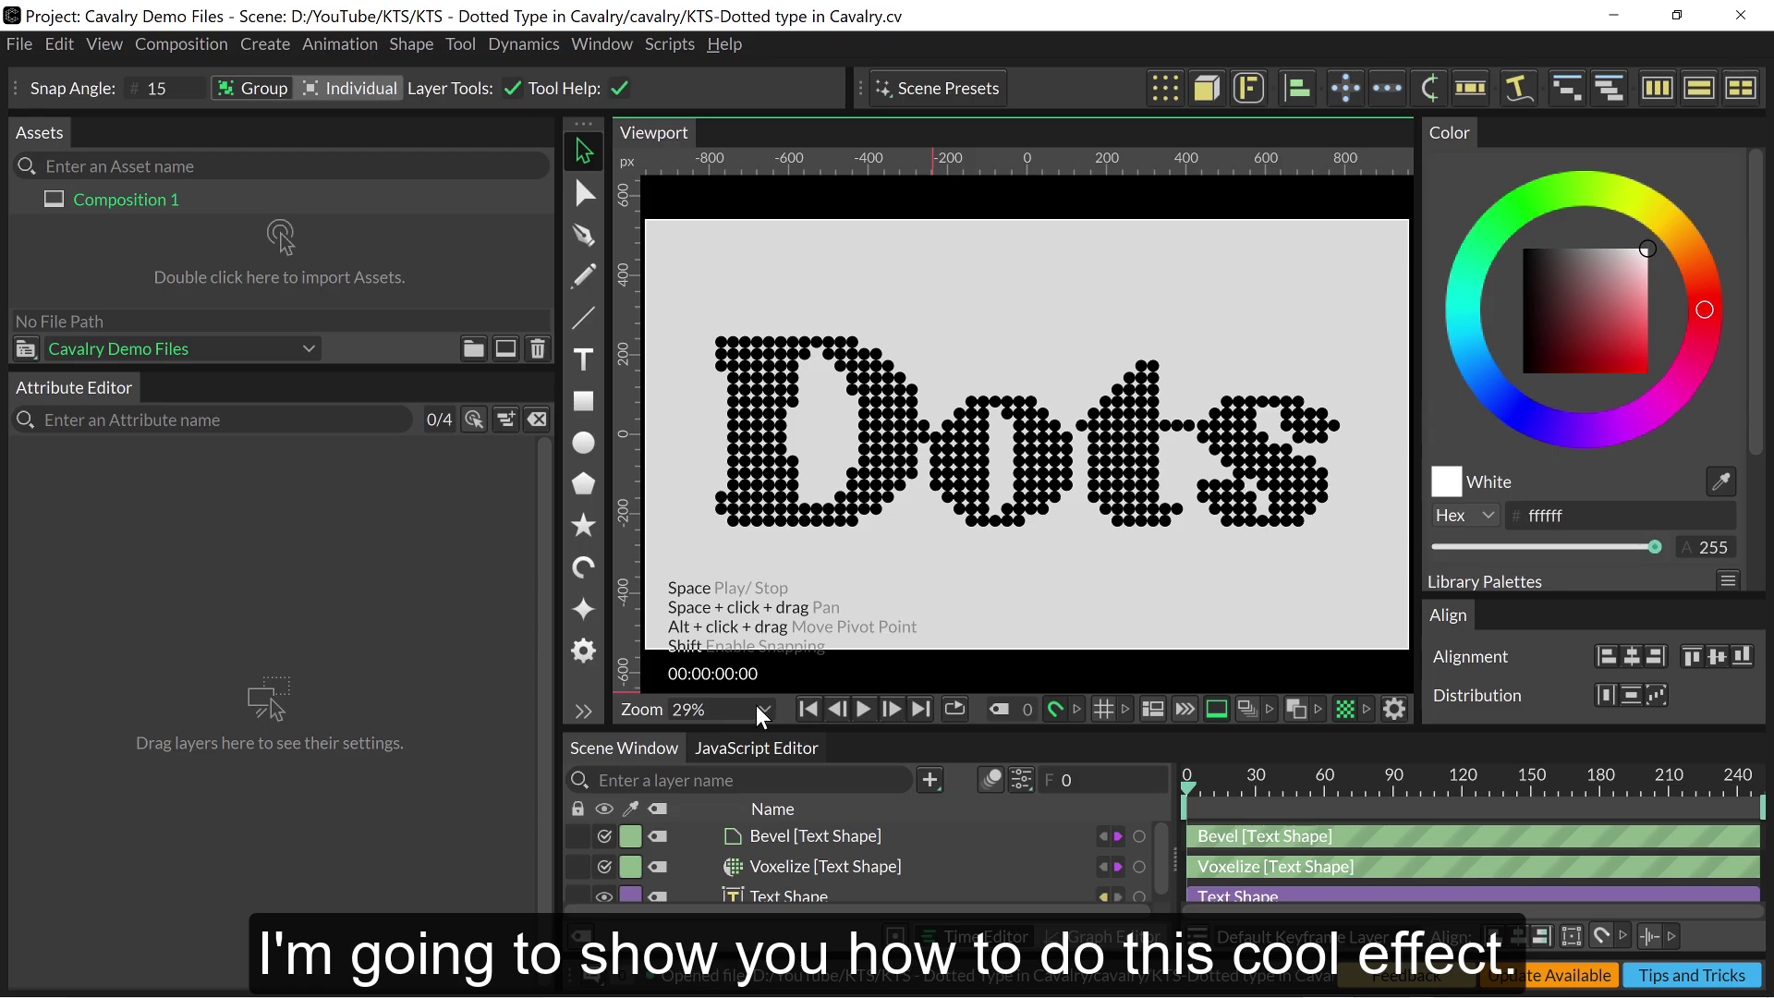
pyautogui.click(762, 709)
pyautogui.click(688, 813)
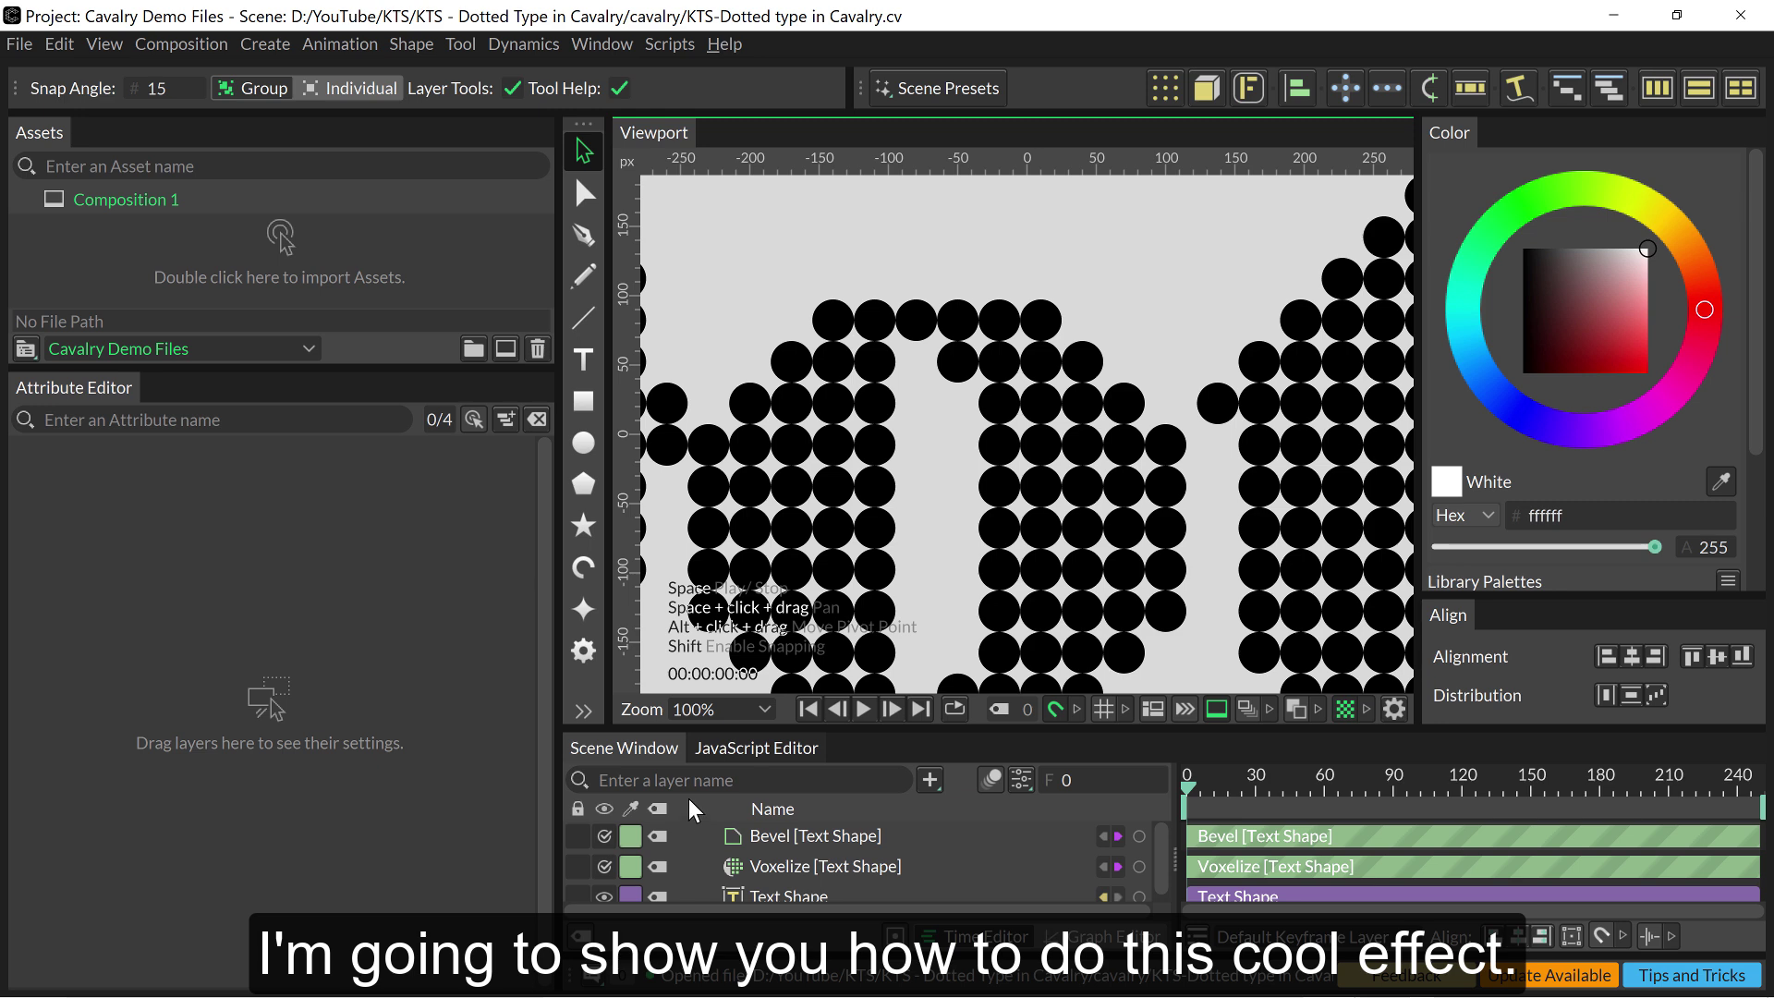
pyautogui.moveTo(739, 482); pyautogui.dragTo(1548, 657)
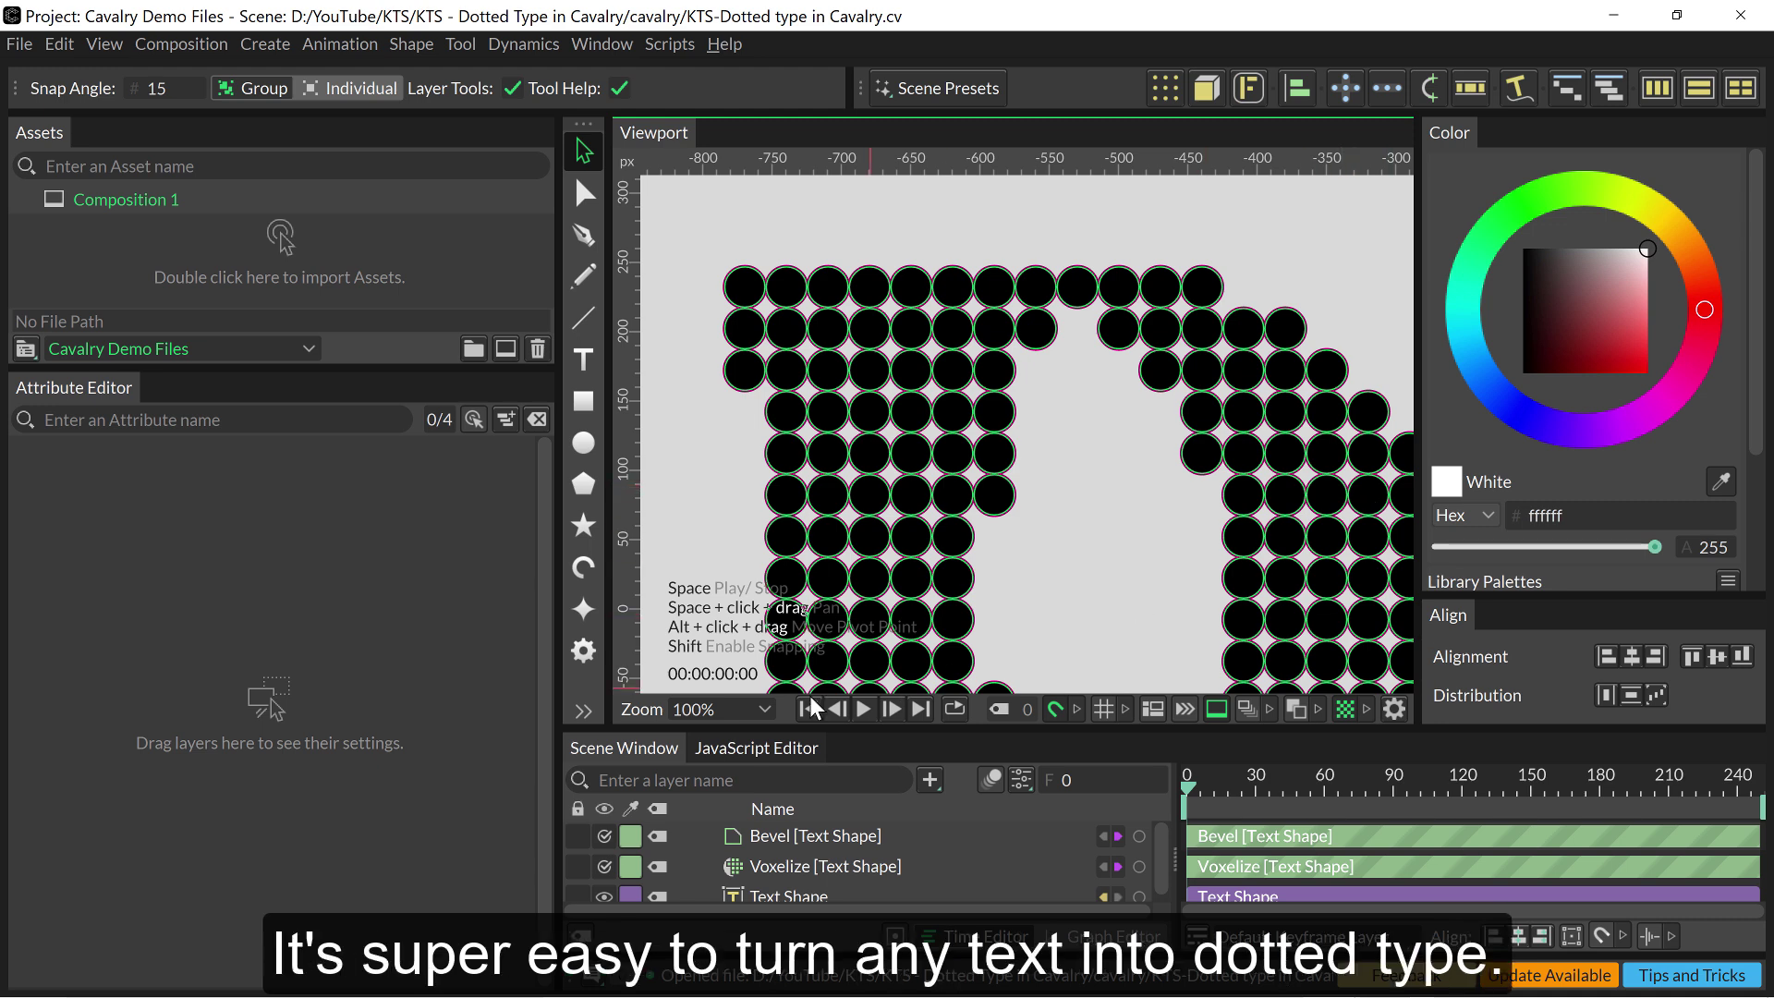
pyautogui.press('f')
pyautogui.moveTo(559, 448); pyautogui.dragTo(515, 453)
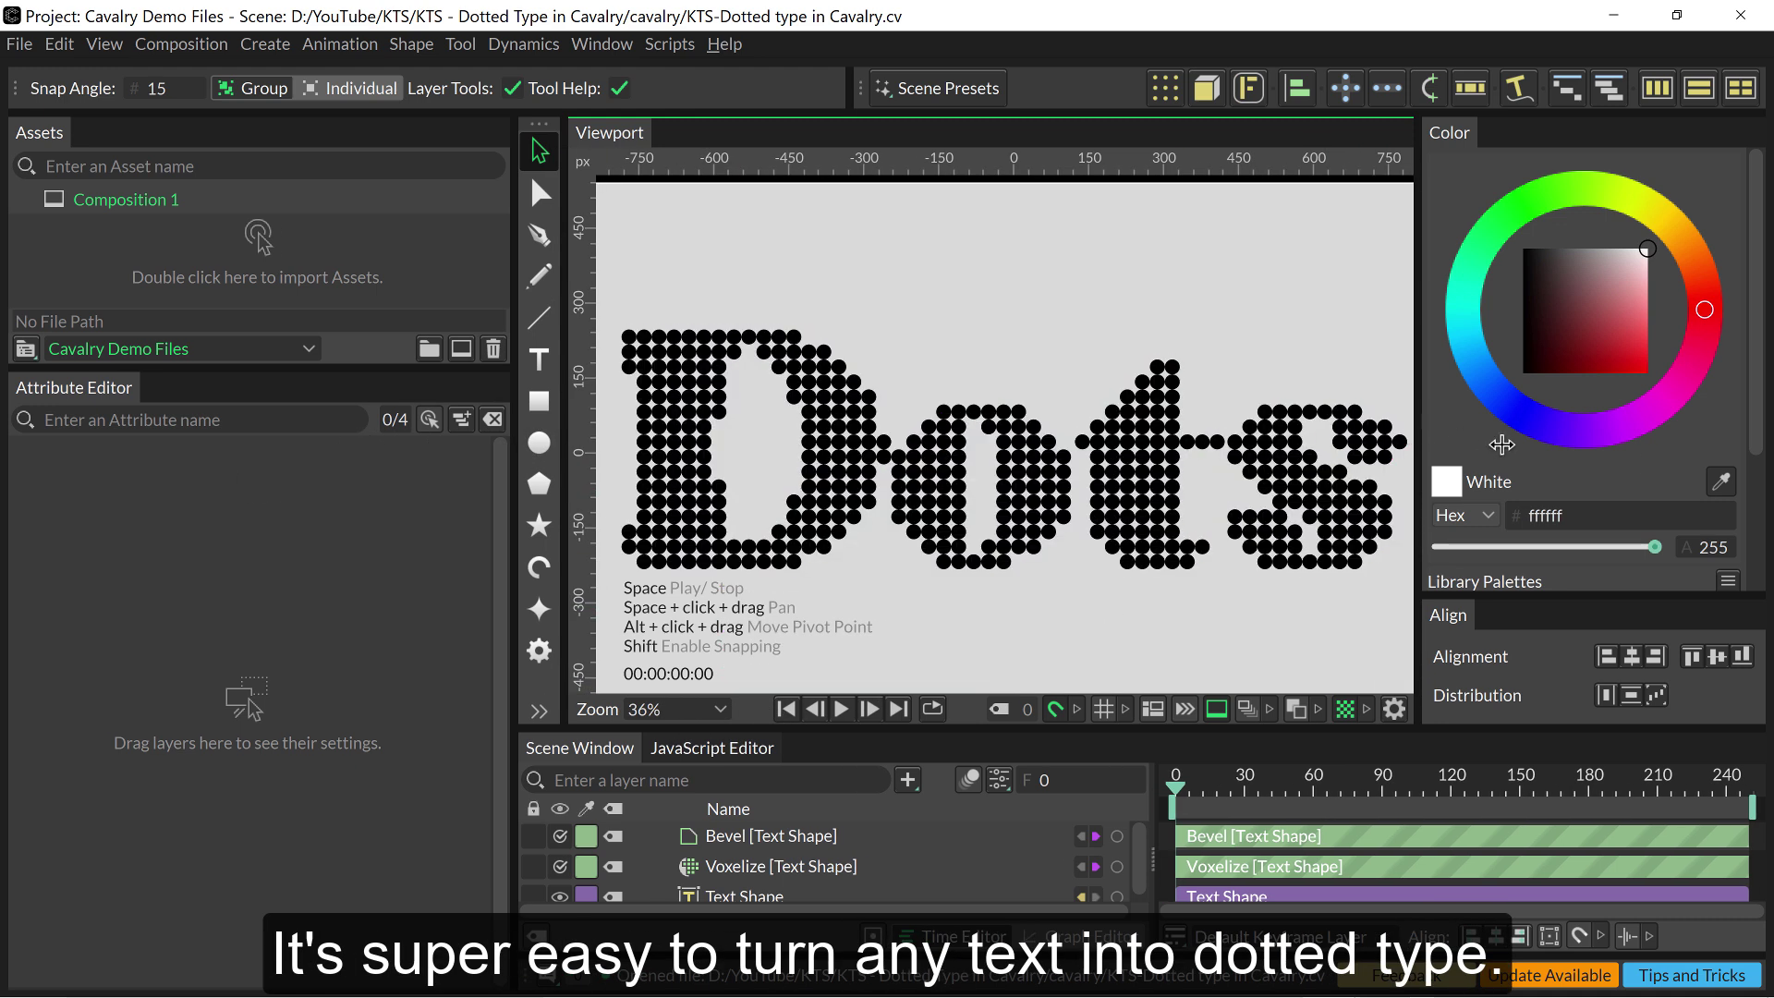
# Clear the scene by deleting the existing text shape together with its Bevel and Voxelize layers
pyautogui.click(768, 841)
pyautogui.press('Delete')
pyautogui.click(769, 842)
pyautogui.press('Delete')
pyautogui.click(767, 836)
pyautogui.press('Delete')
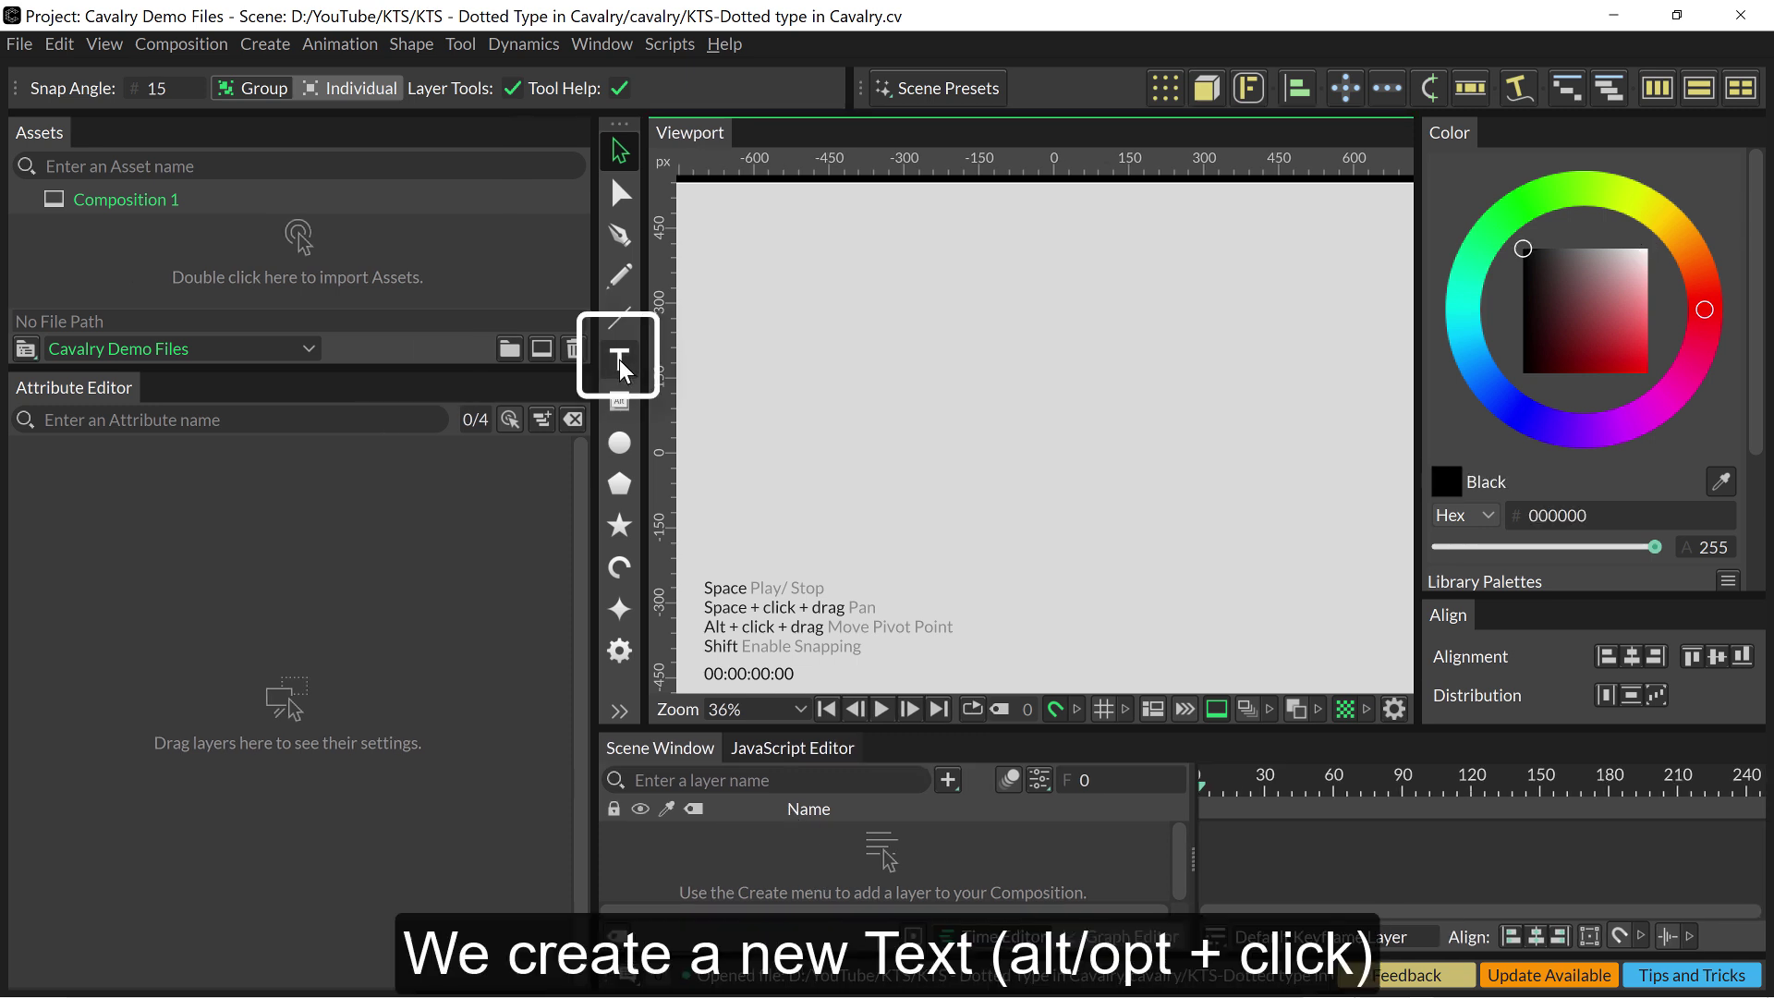
# Create a new text shape filled with black that reads "Dotted"
pyautogui.keyDown('alt'); pyautogui.click(619, 362); pyautogui.keyUp('alt')
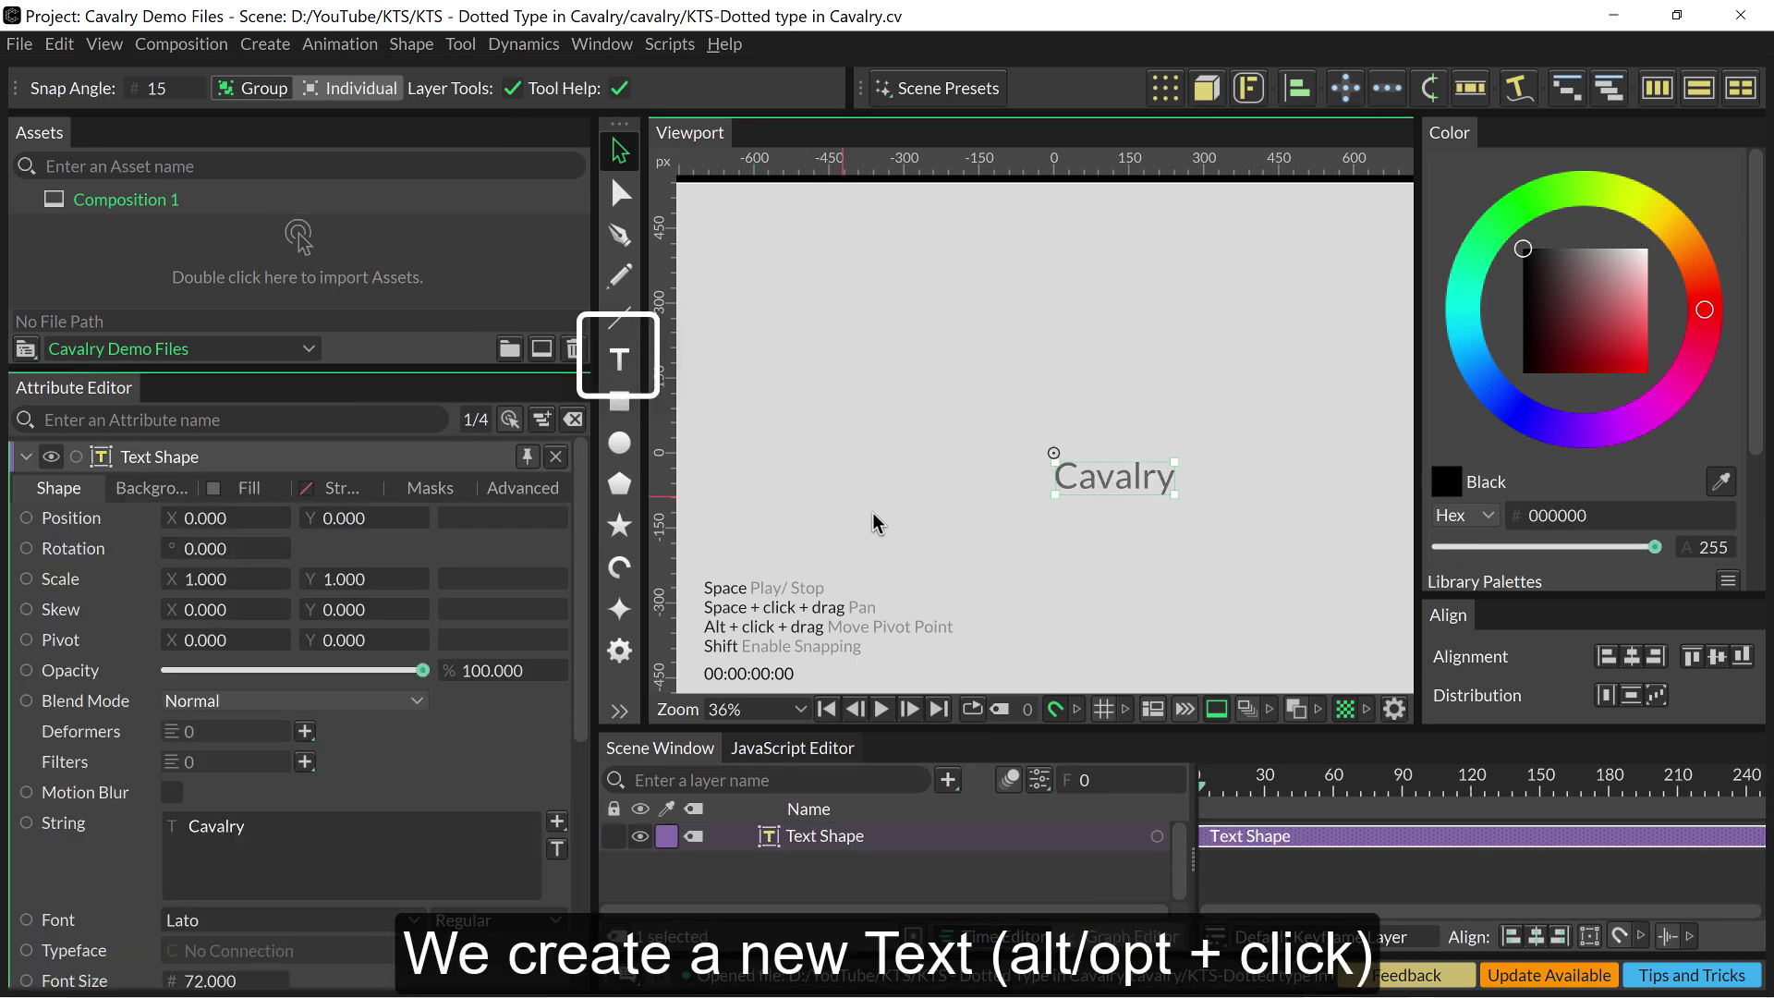
pyautogui.moveTo(1556, 302); pyautogui.dragTo(1510, 225)
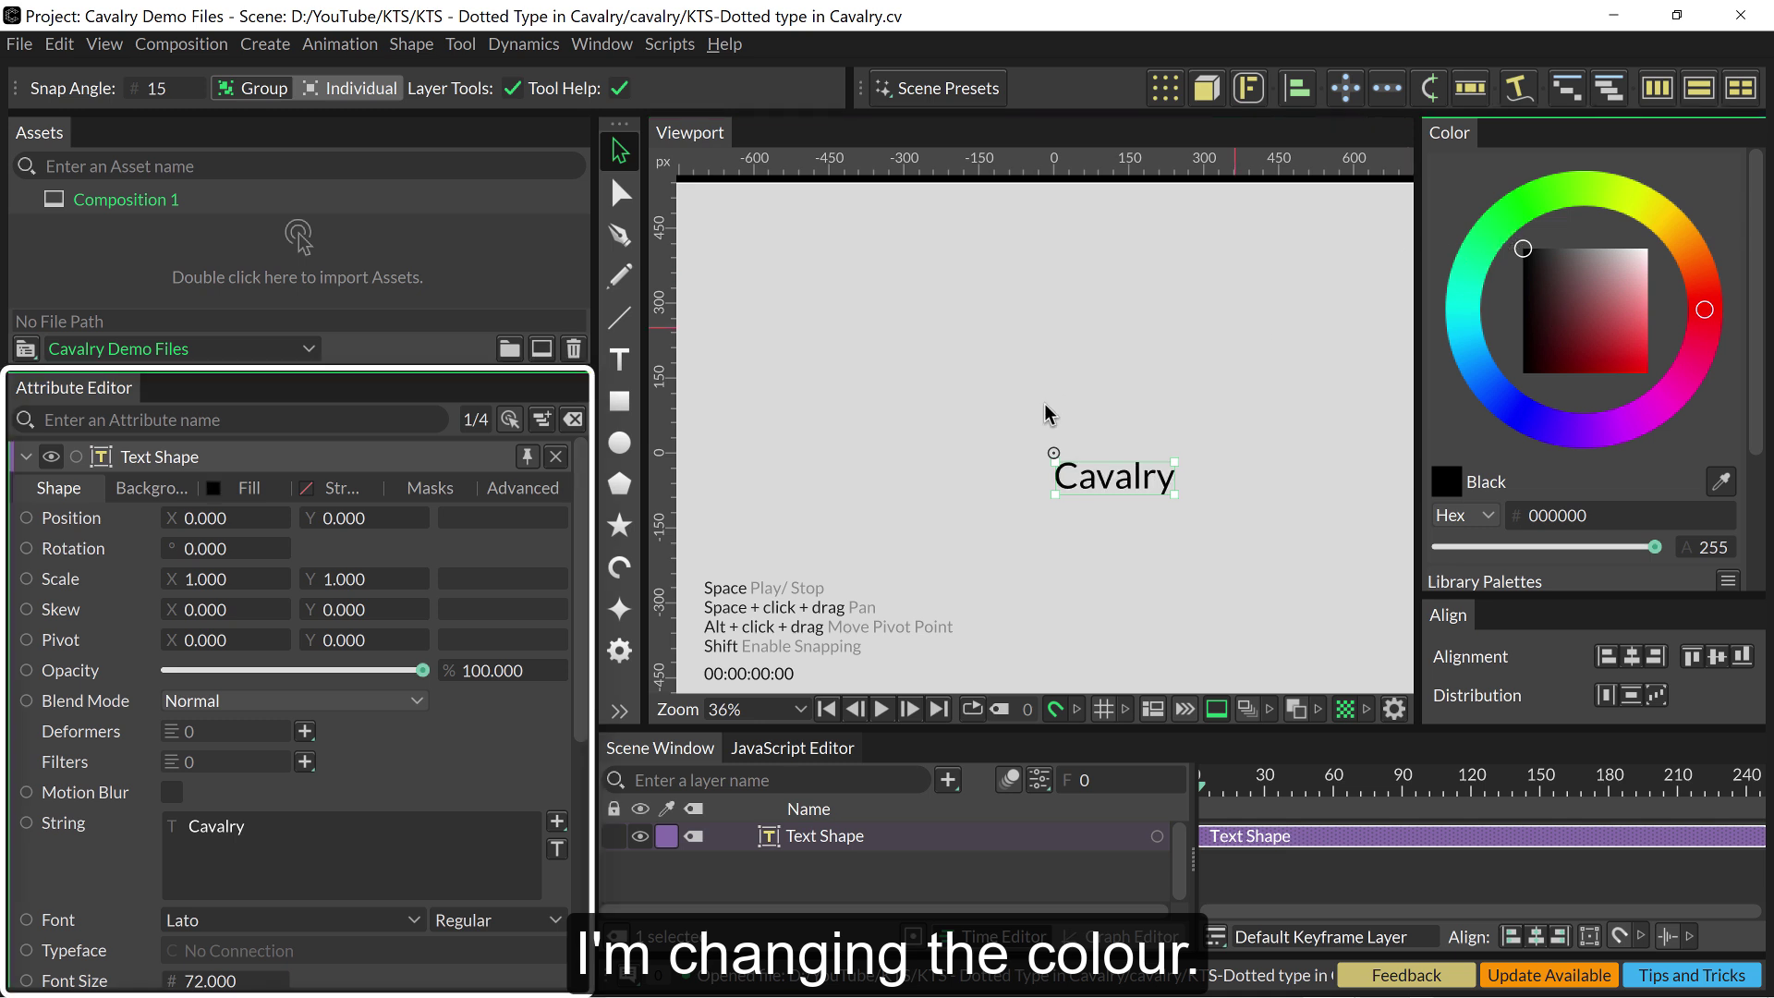
pyautogui.click(268, 815)
pyautogui.hotkey('ctrl', 'a')
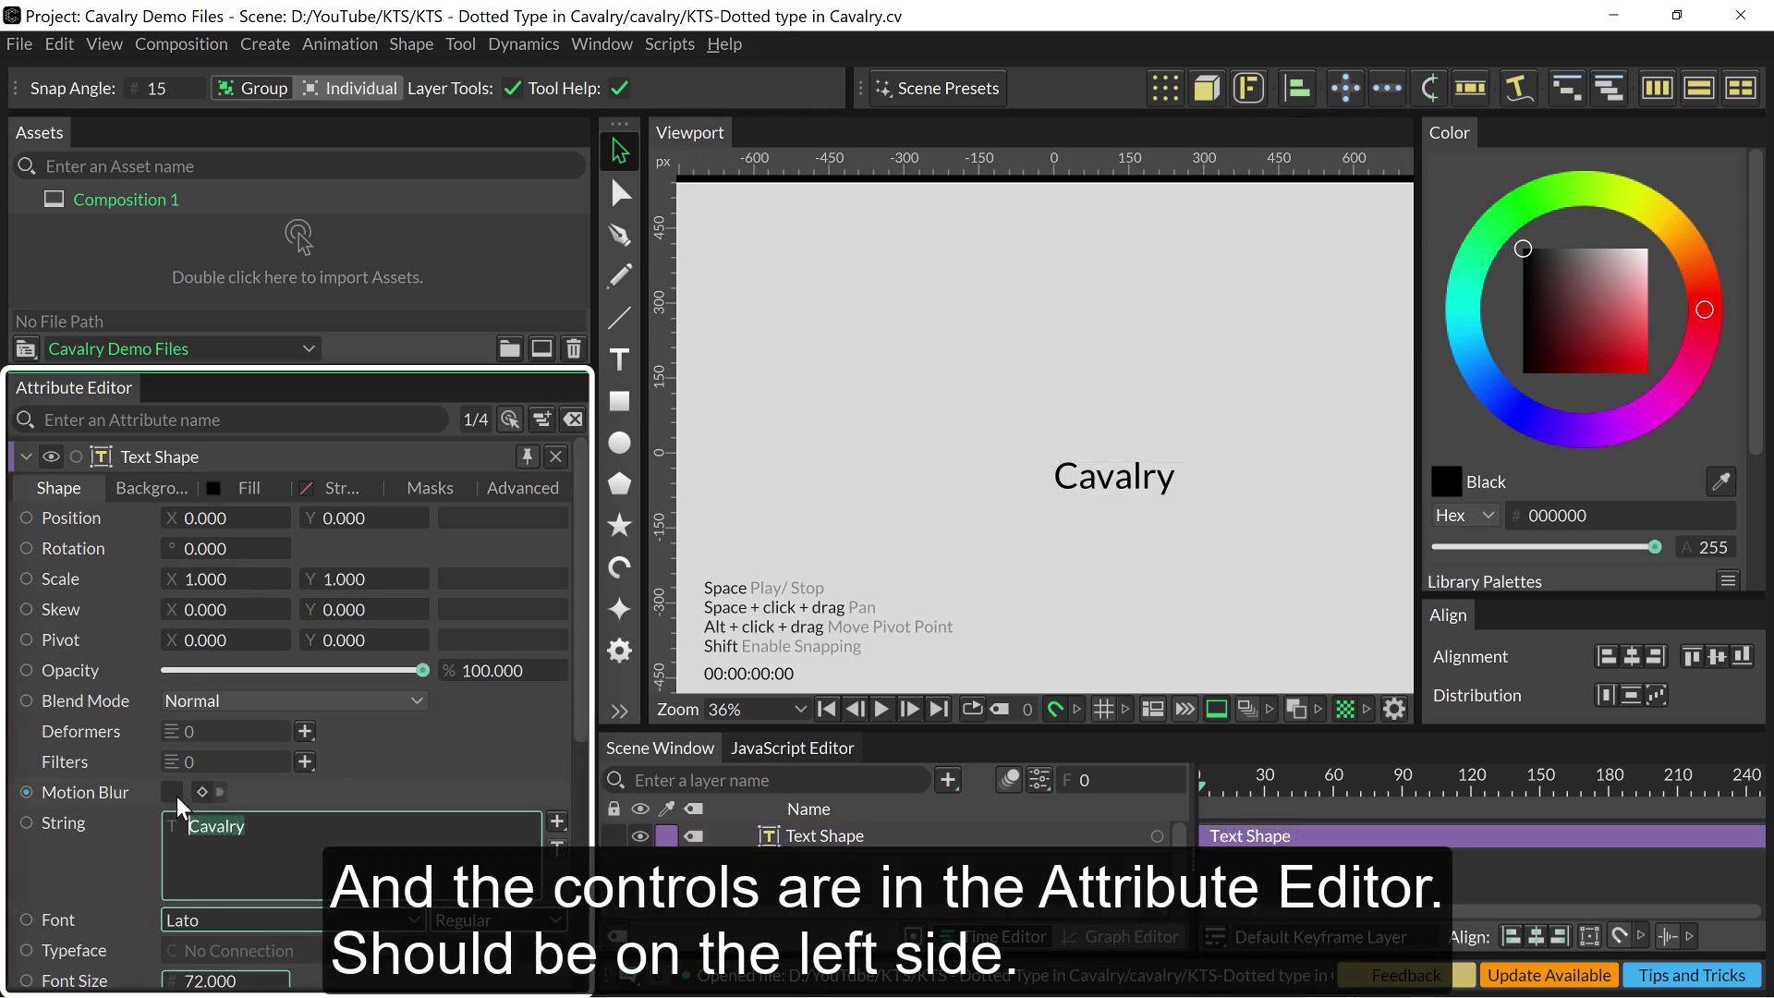
pyautogui.write('Dotted')
# Set the text shape's font to Poppins in the Bold style
pyautogui.click(406, 919)
pyautogui.moveTo(412, 802); pyautogui.dragTo(413, 834)
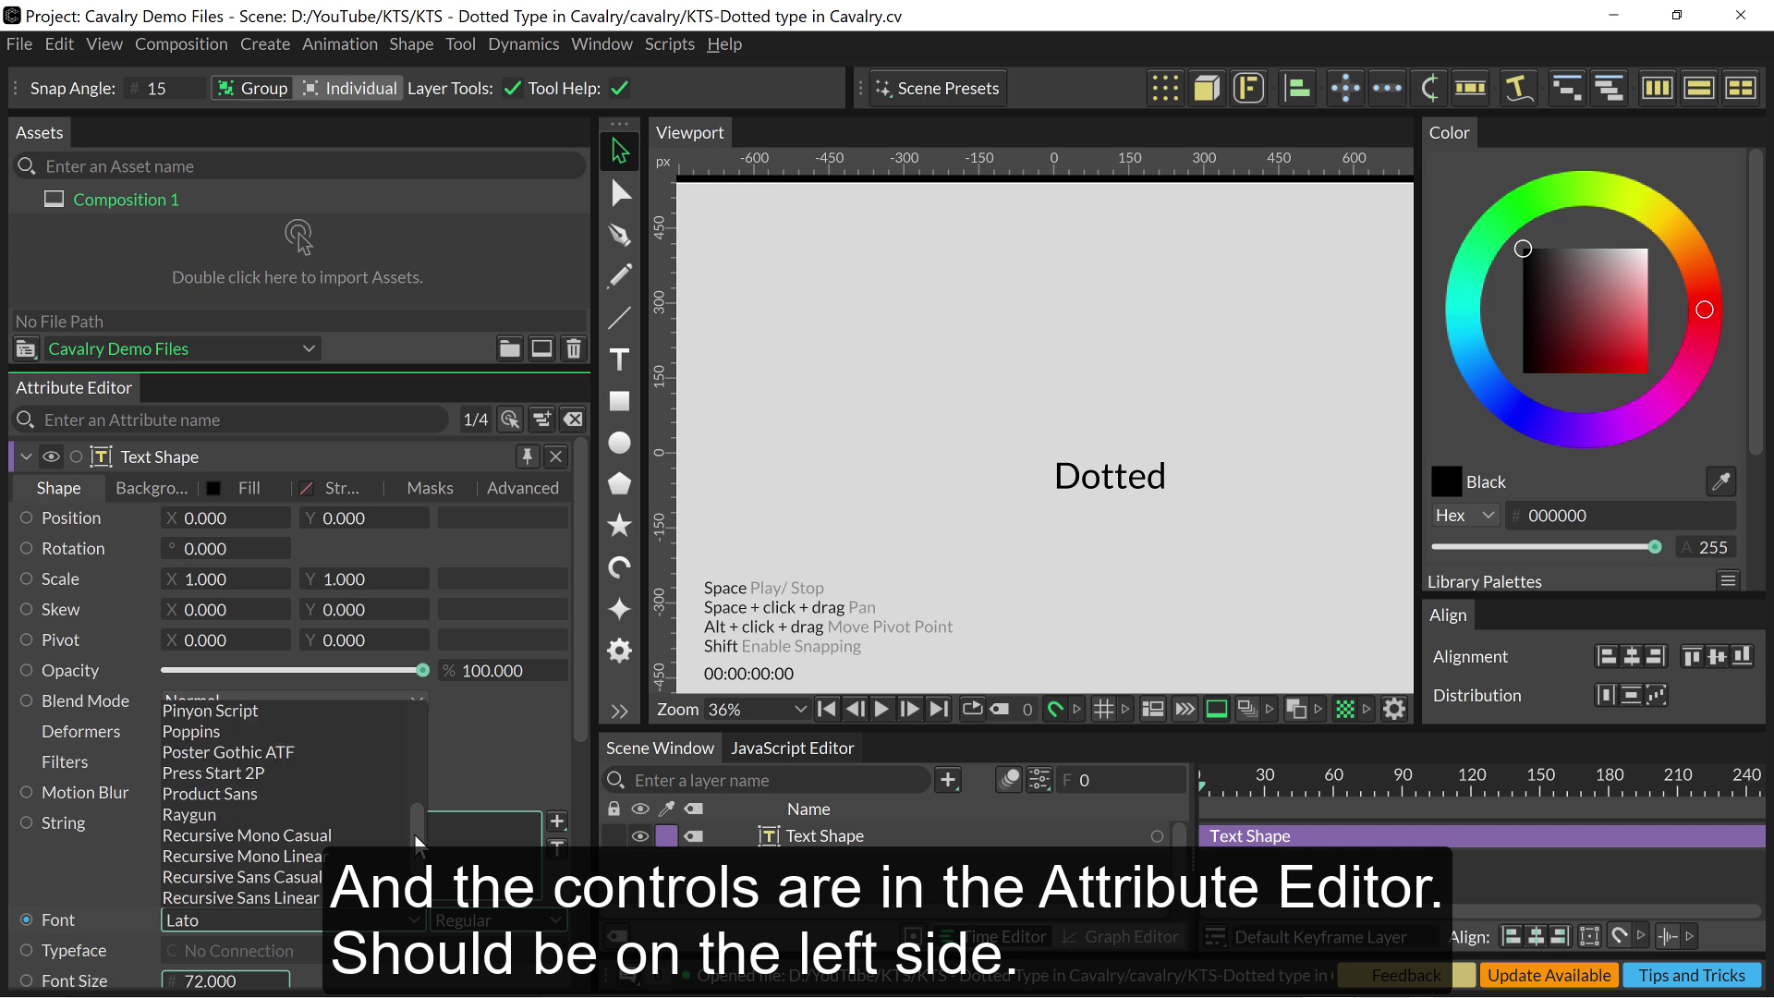
pyautogui.click(205, 734)
pyautogui.click(553, 924)
pyautogui.click(462, 790)
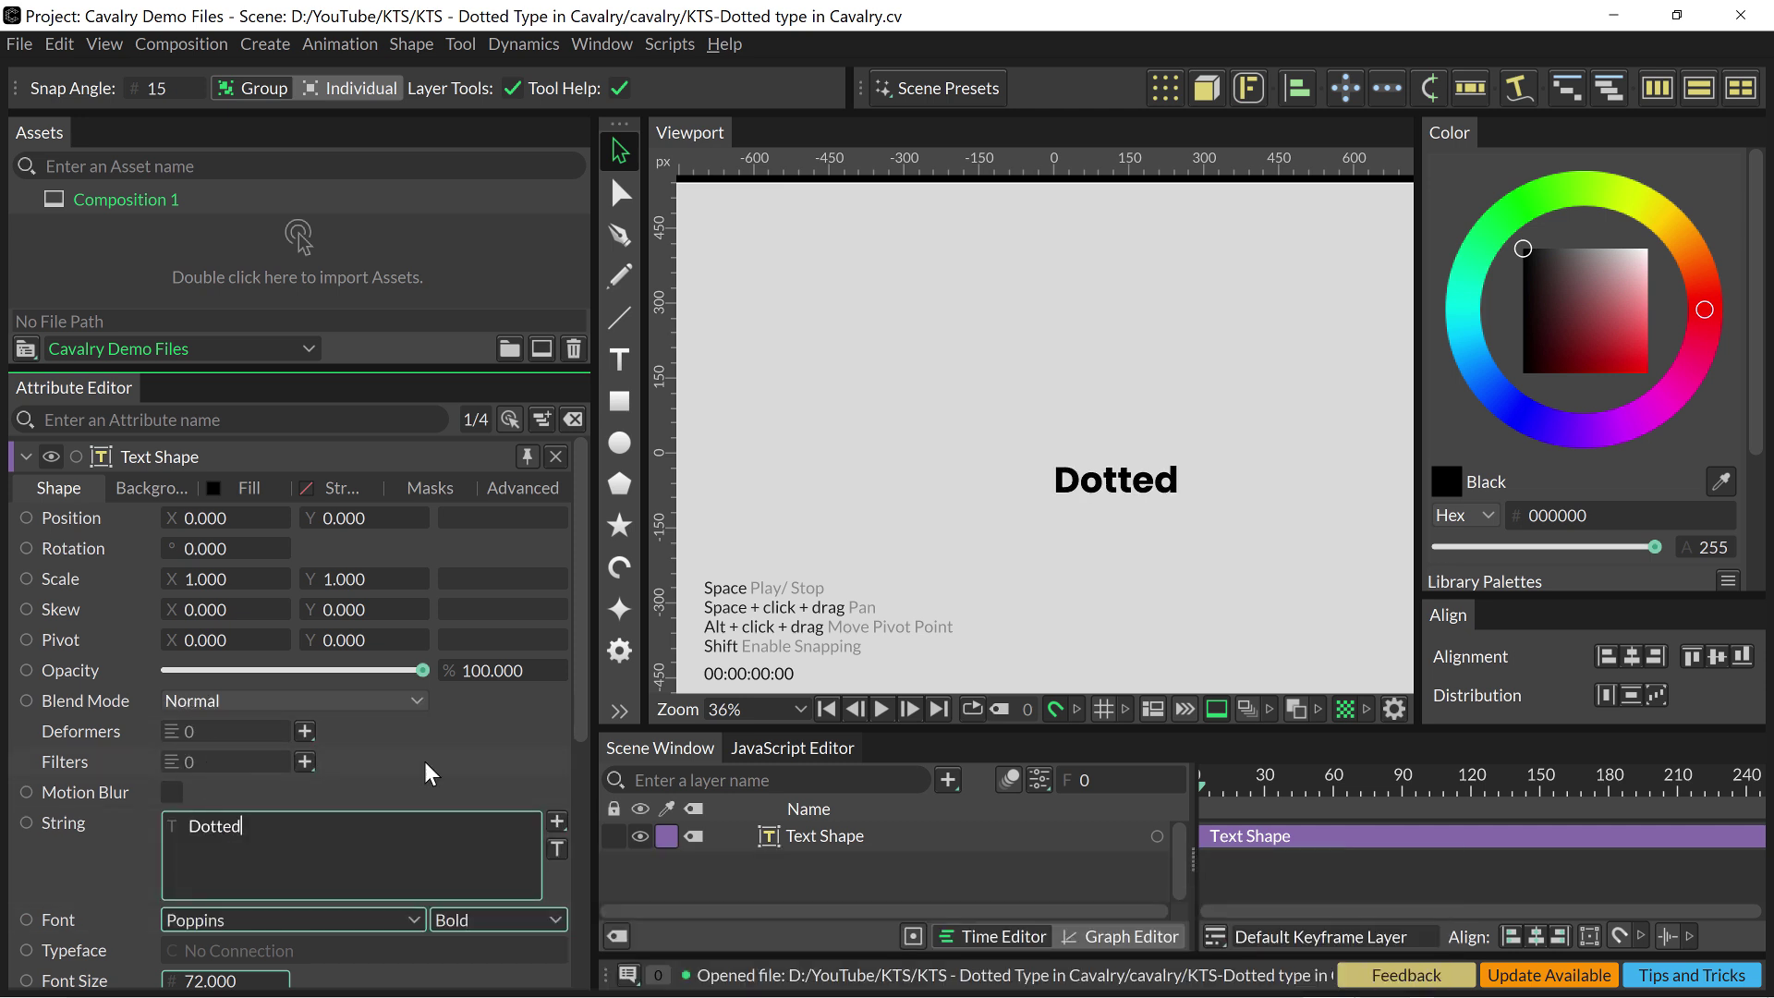
# Centre the text both horizontally and vertically and enlarge its font size to 411
pyautogui.moveTo(577, 665); pyautogui.dragTo(565, 785)
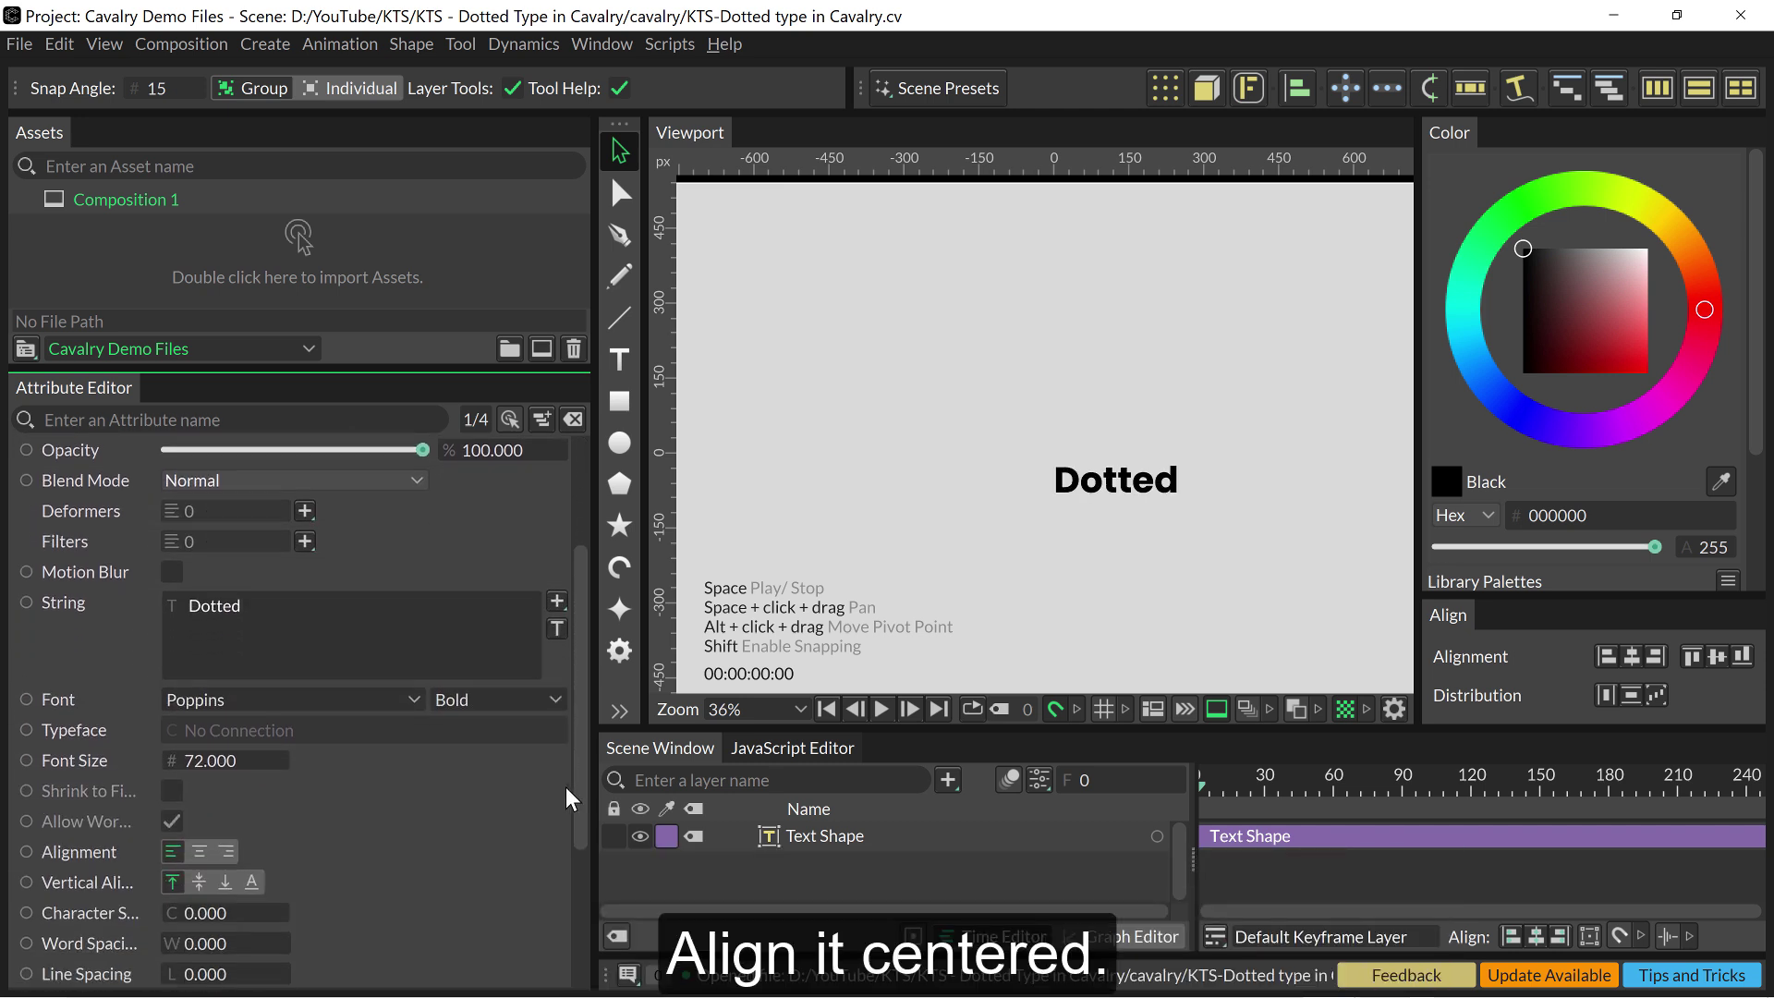
pyautogui.click(199, 842)
pyautogui.click(197, 871)
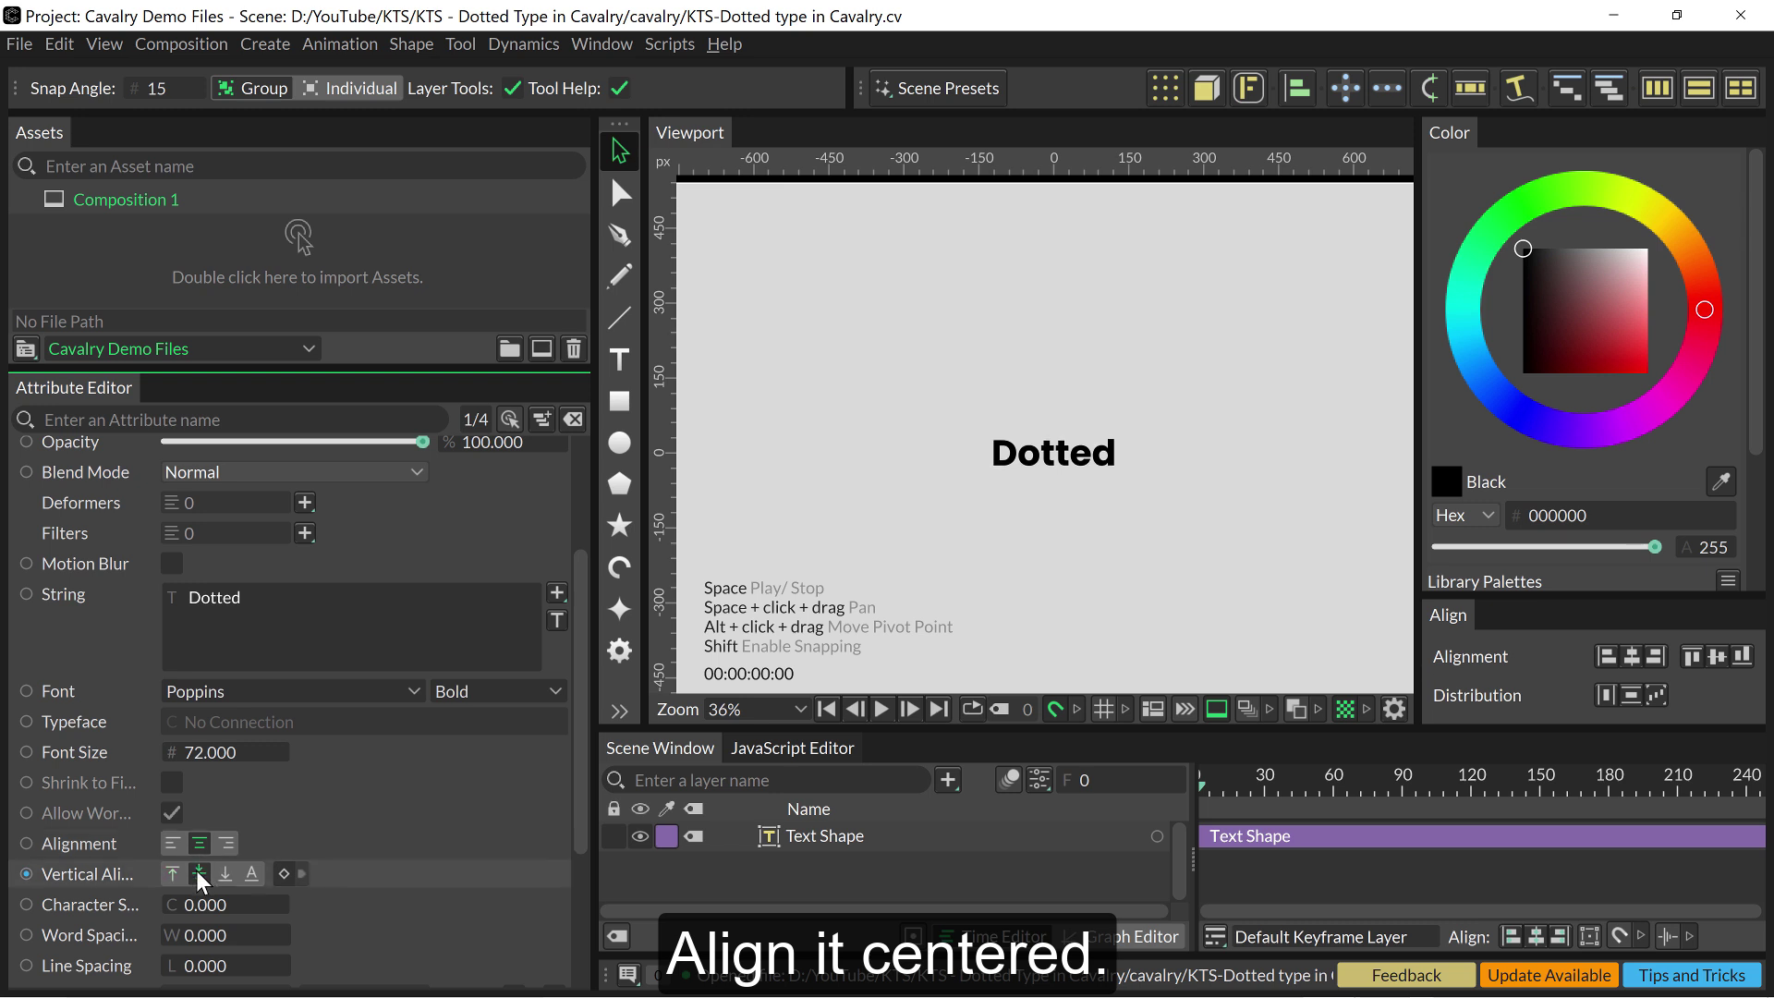
pyautogui.moveTo(222, 754); pyautogui.dragTo(351, 753)
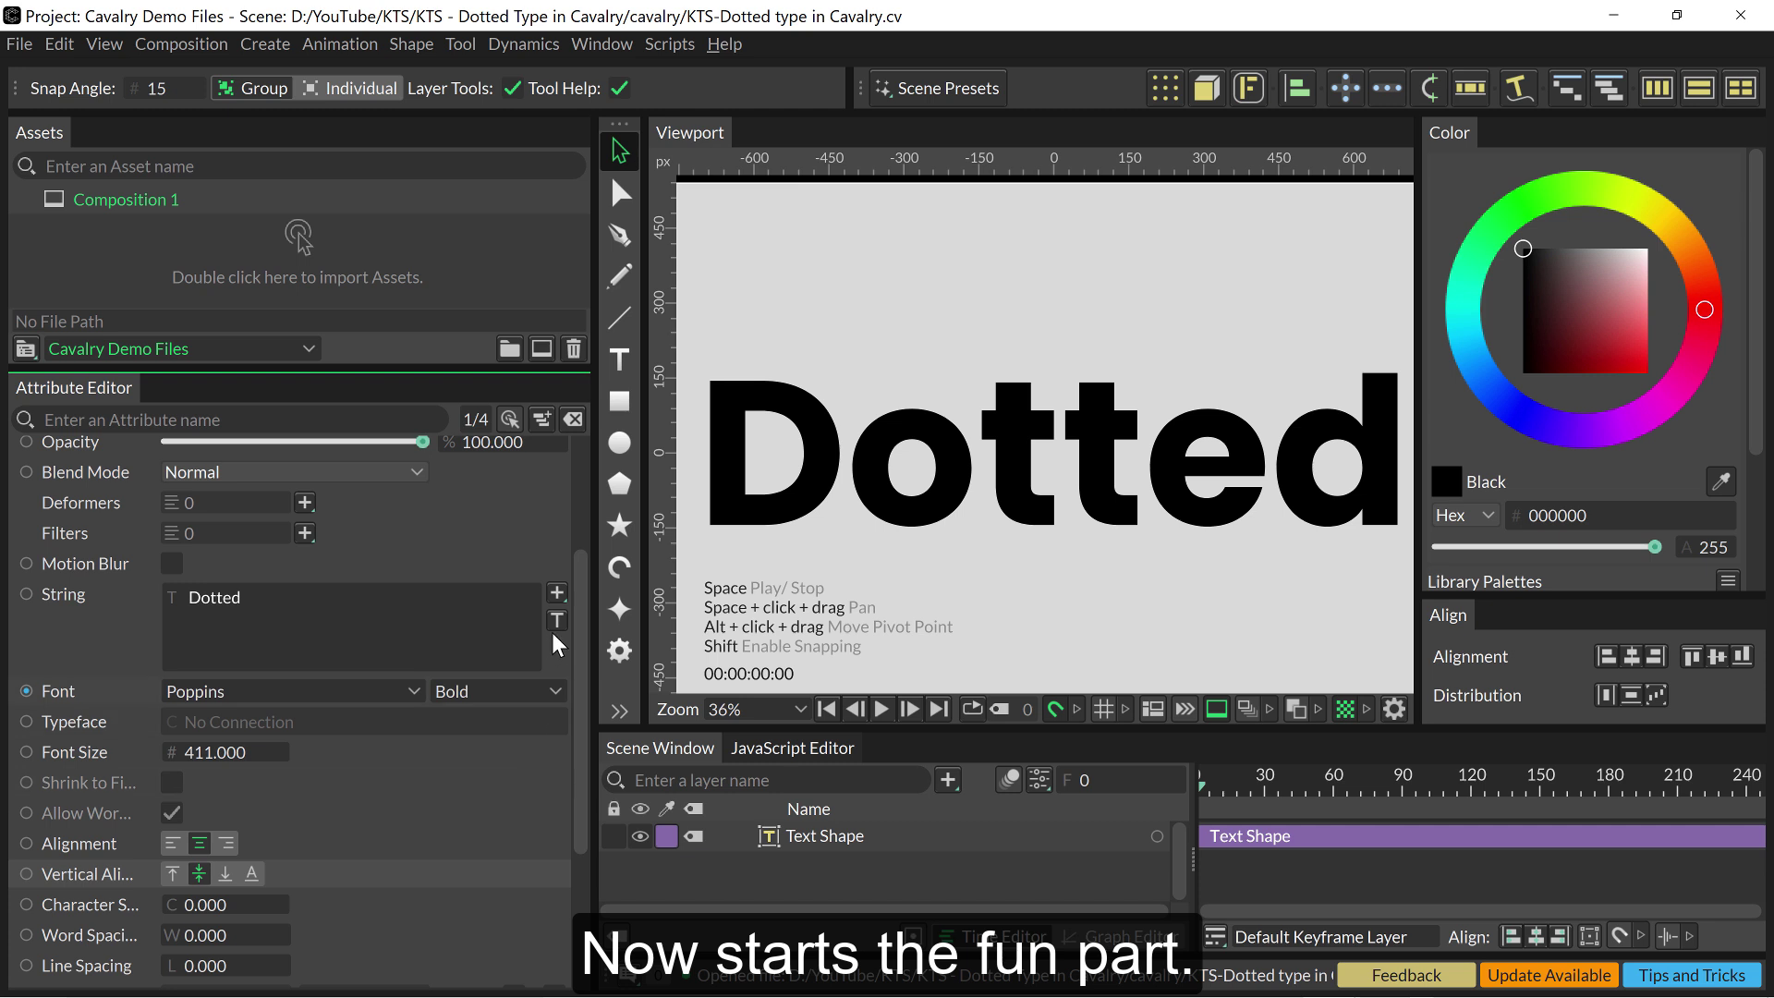
# Add a Voxelize deformer to the text shape and set its size to 19.3
pyautogui.moveTo(574, 647); pyautogui.dragTo(562, 539)
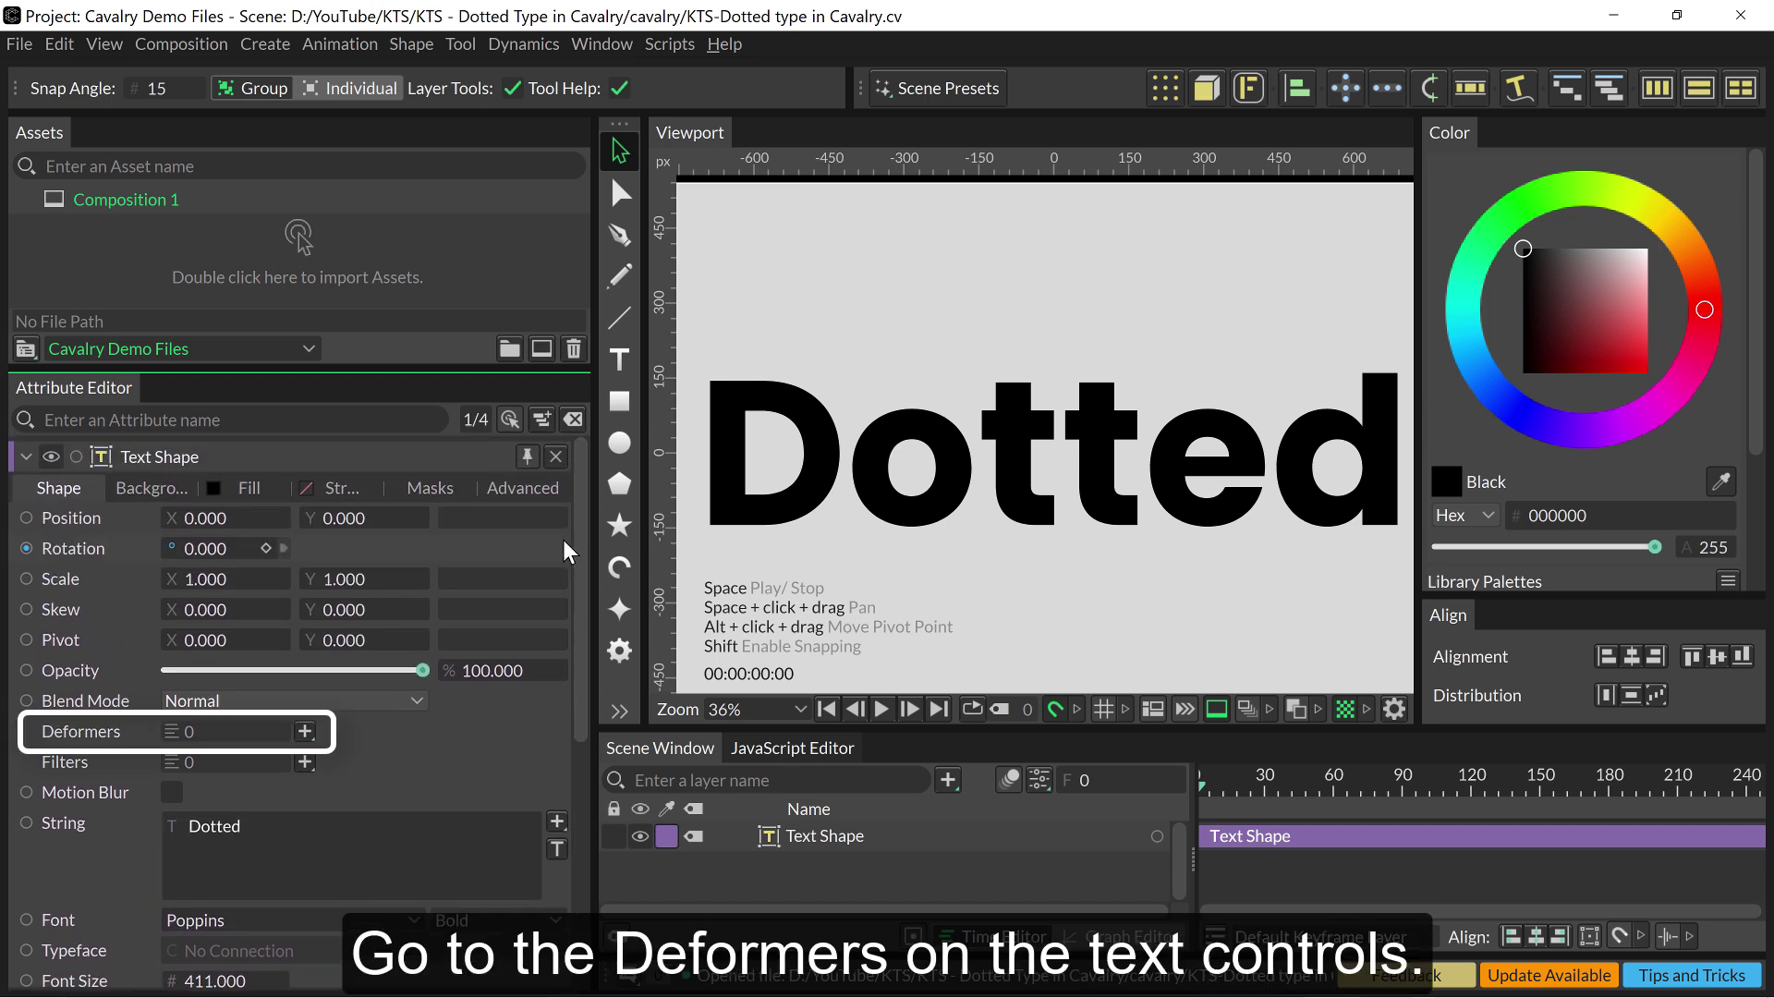
pyautogui.click(305, 731)
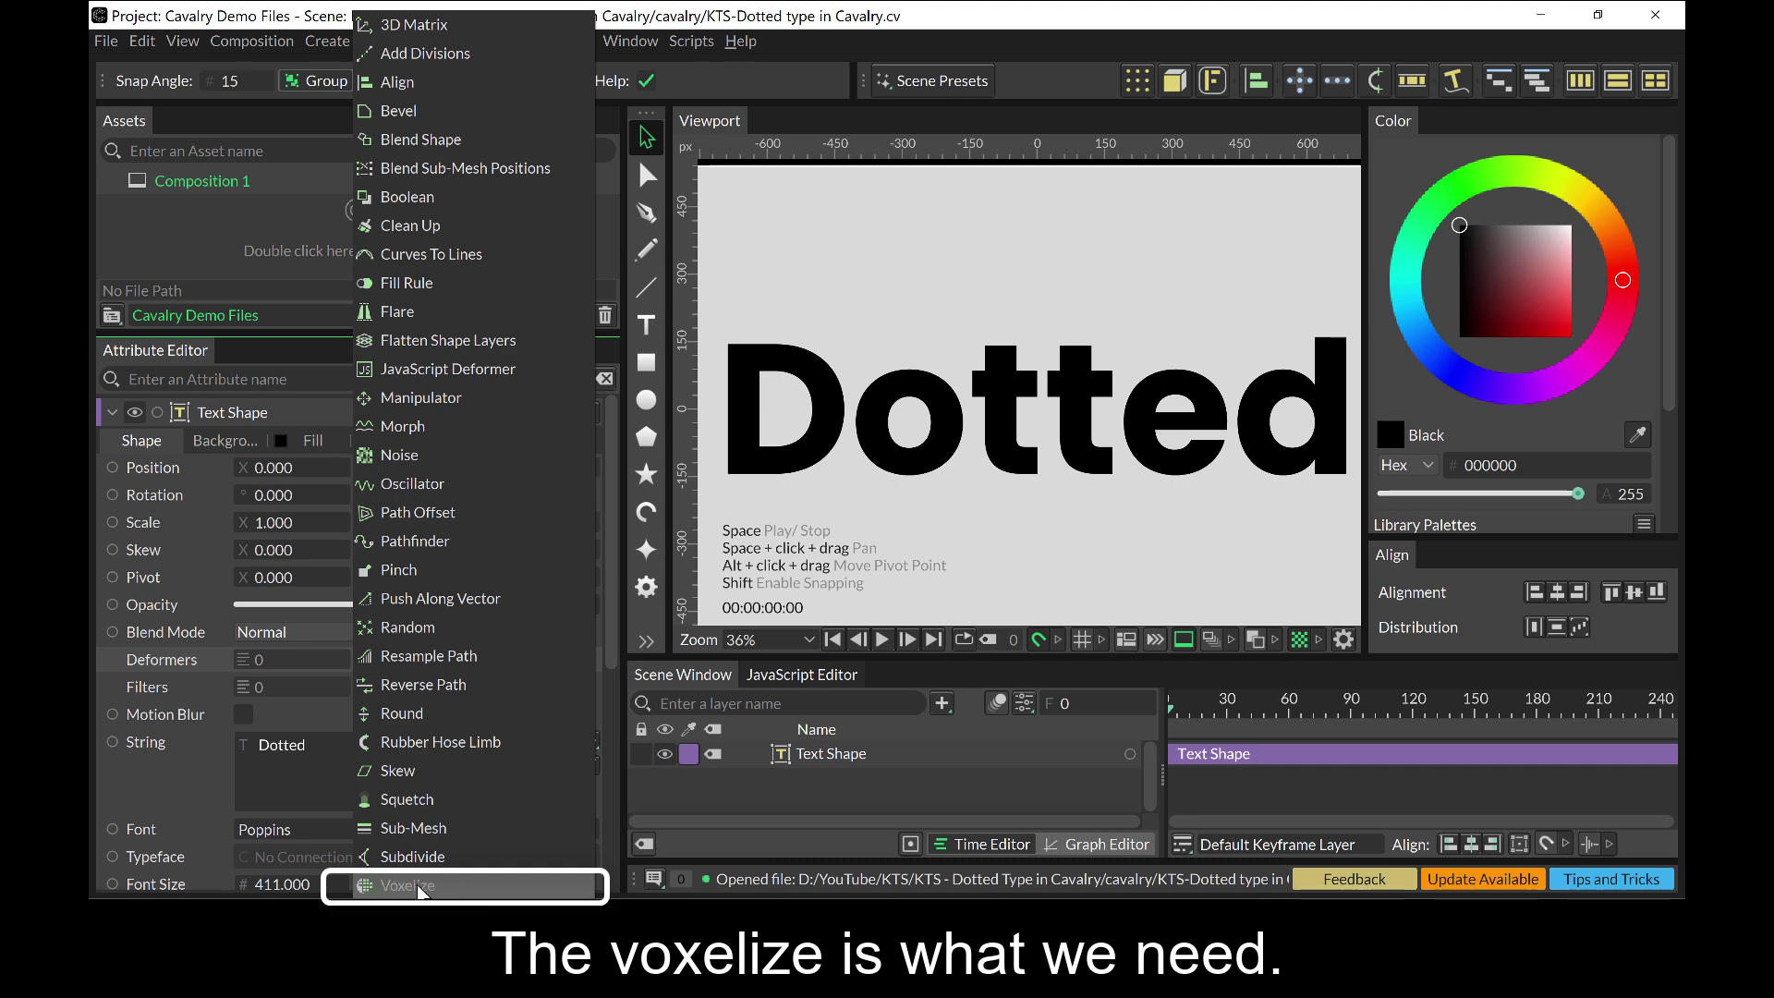
pyautogui.click(418, 887)
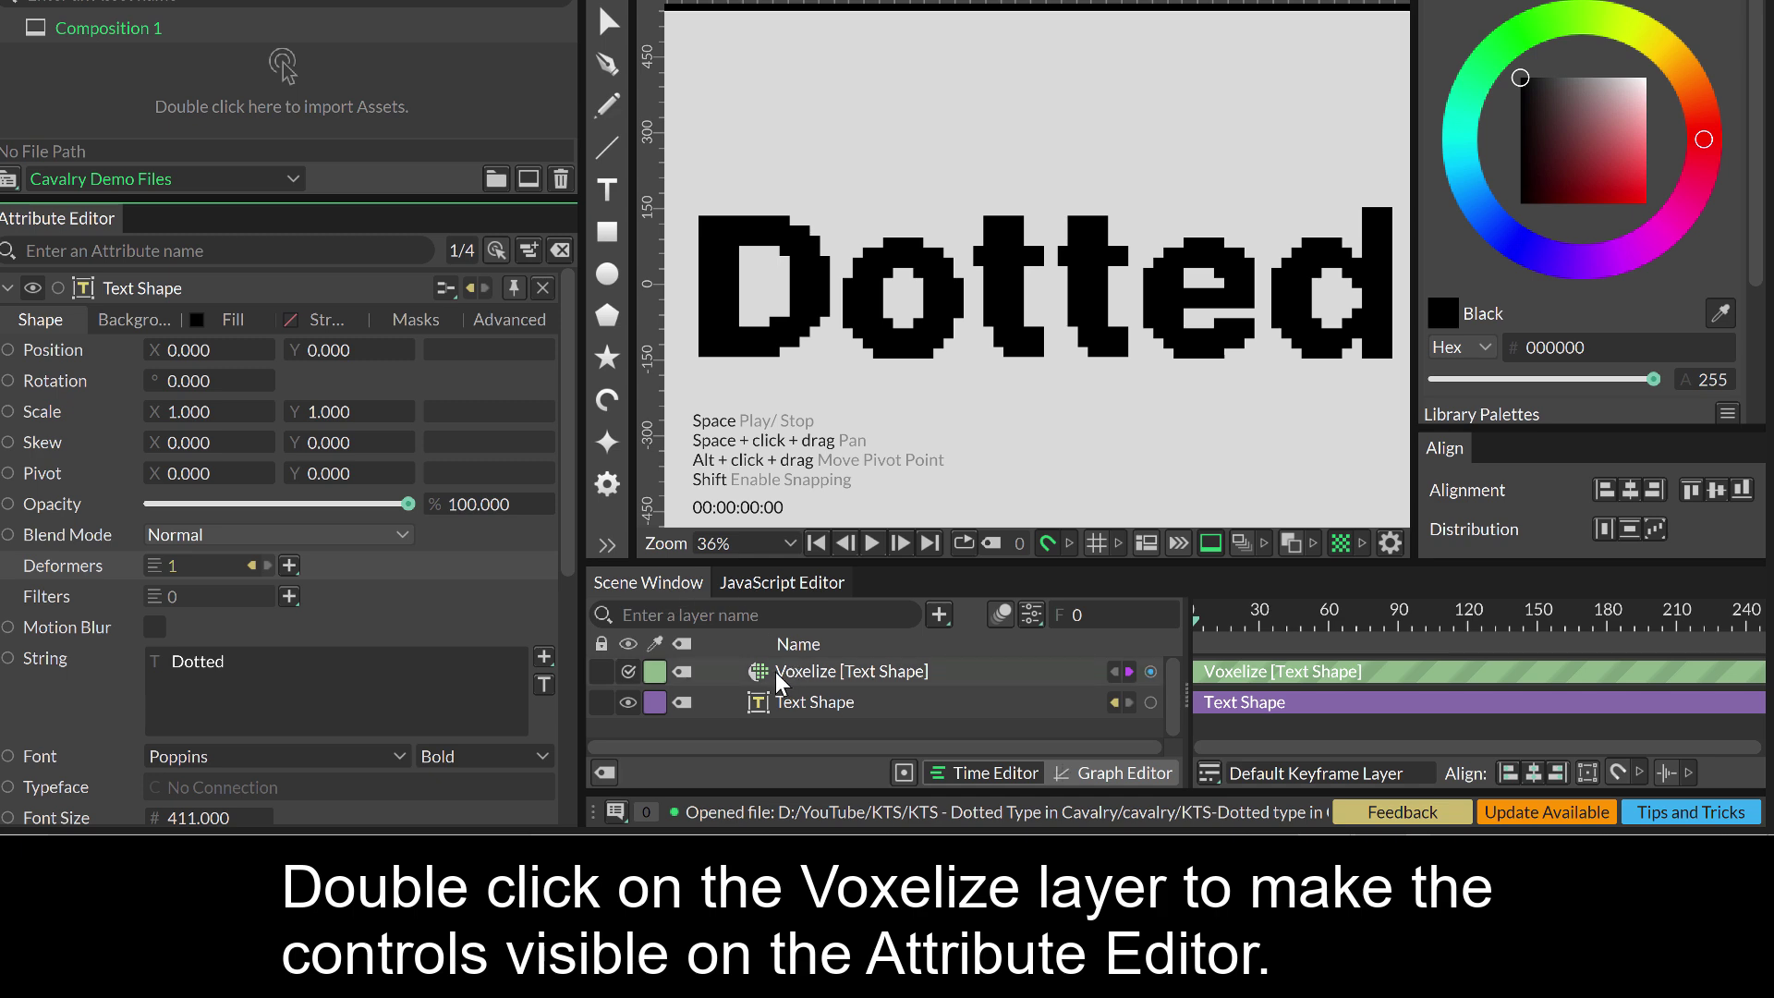
pyautogui.doubleClick(781, 681)
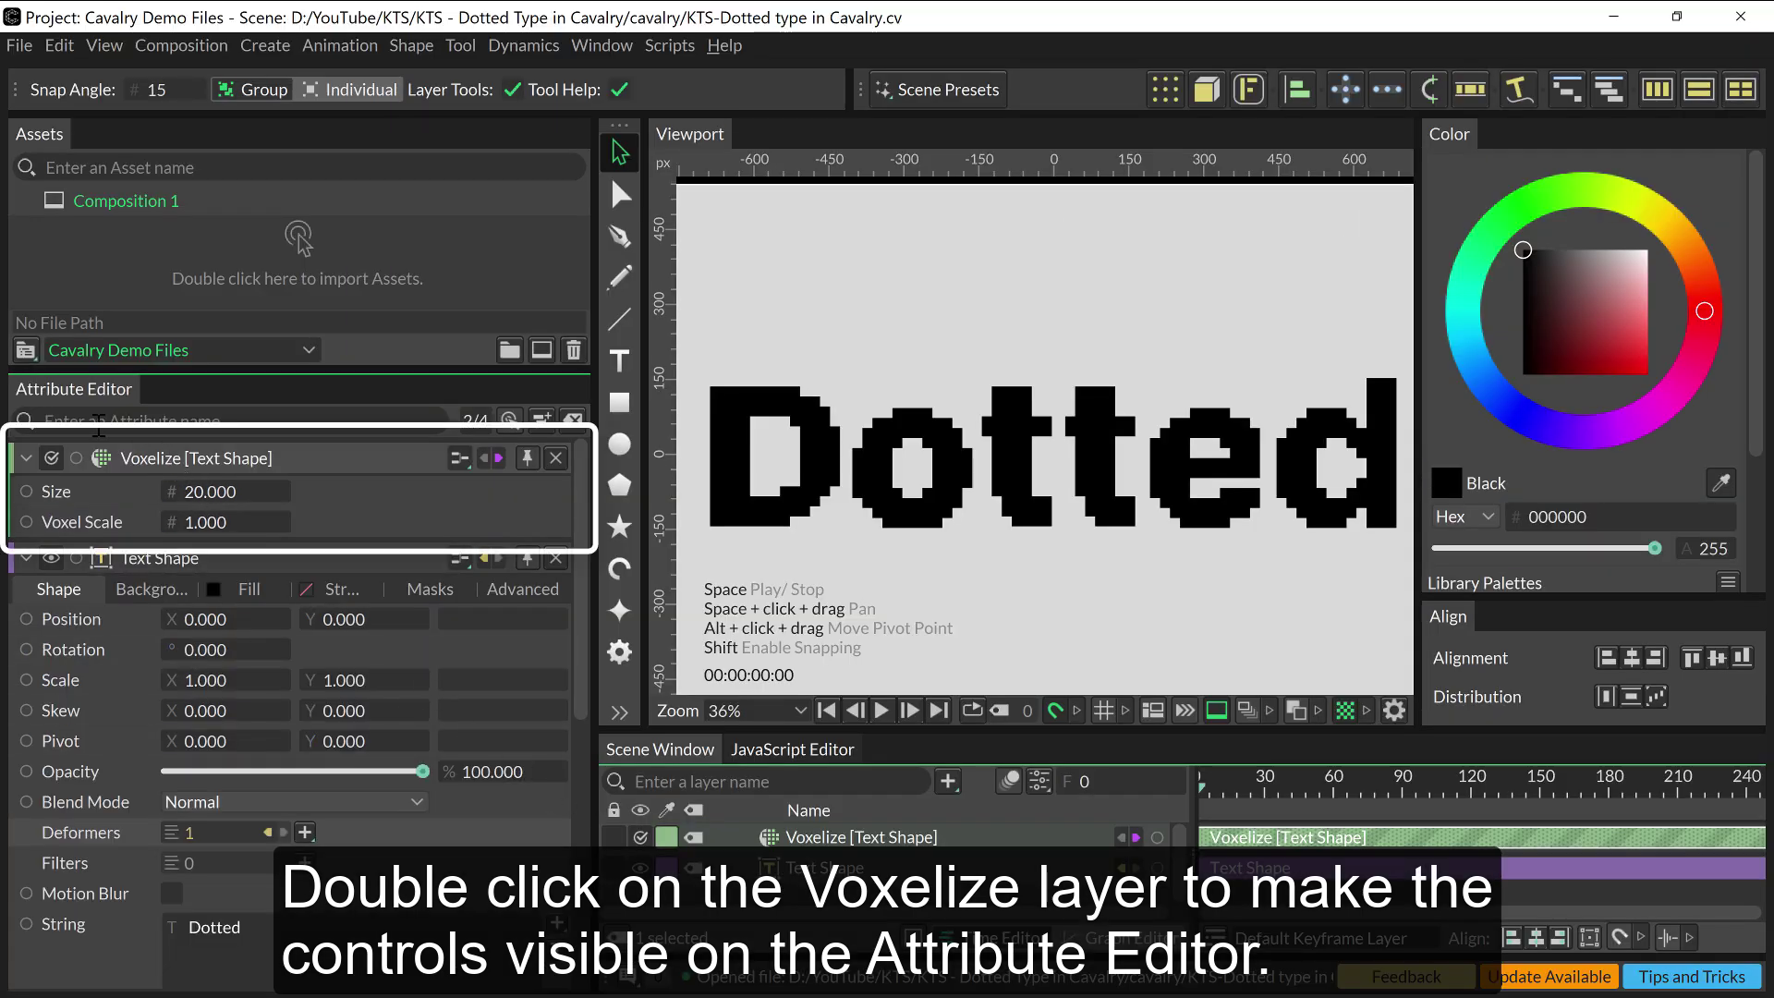
pyautogui.moveTo(207, 496)
pyautogui.mouseDown()
pyautogui.moveTo(163, 496)
pyautogui.moveTo(186, 496)
pyautogui.mouseUp()
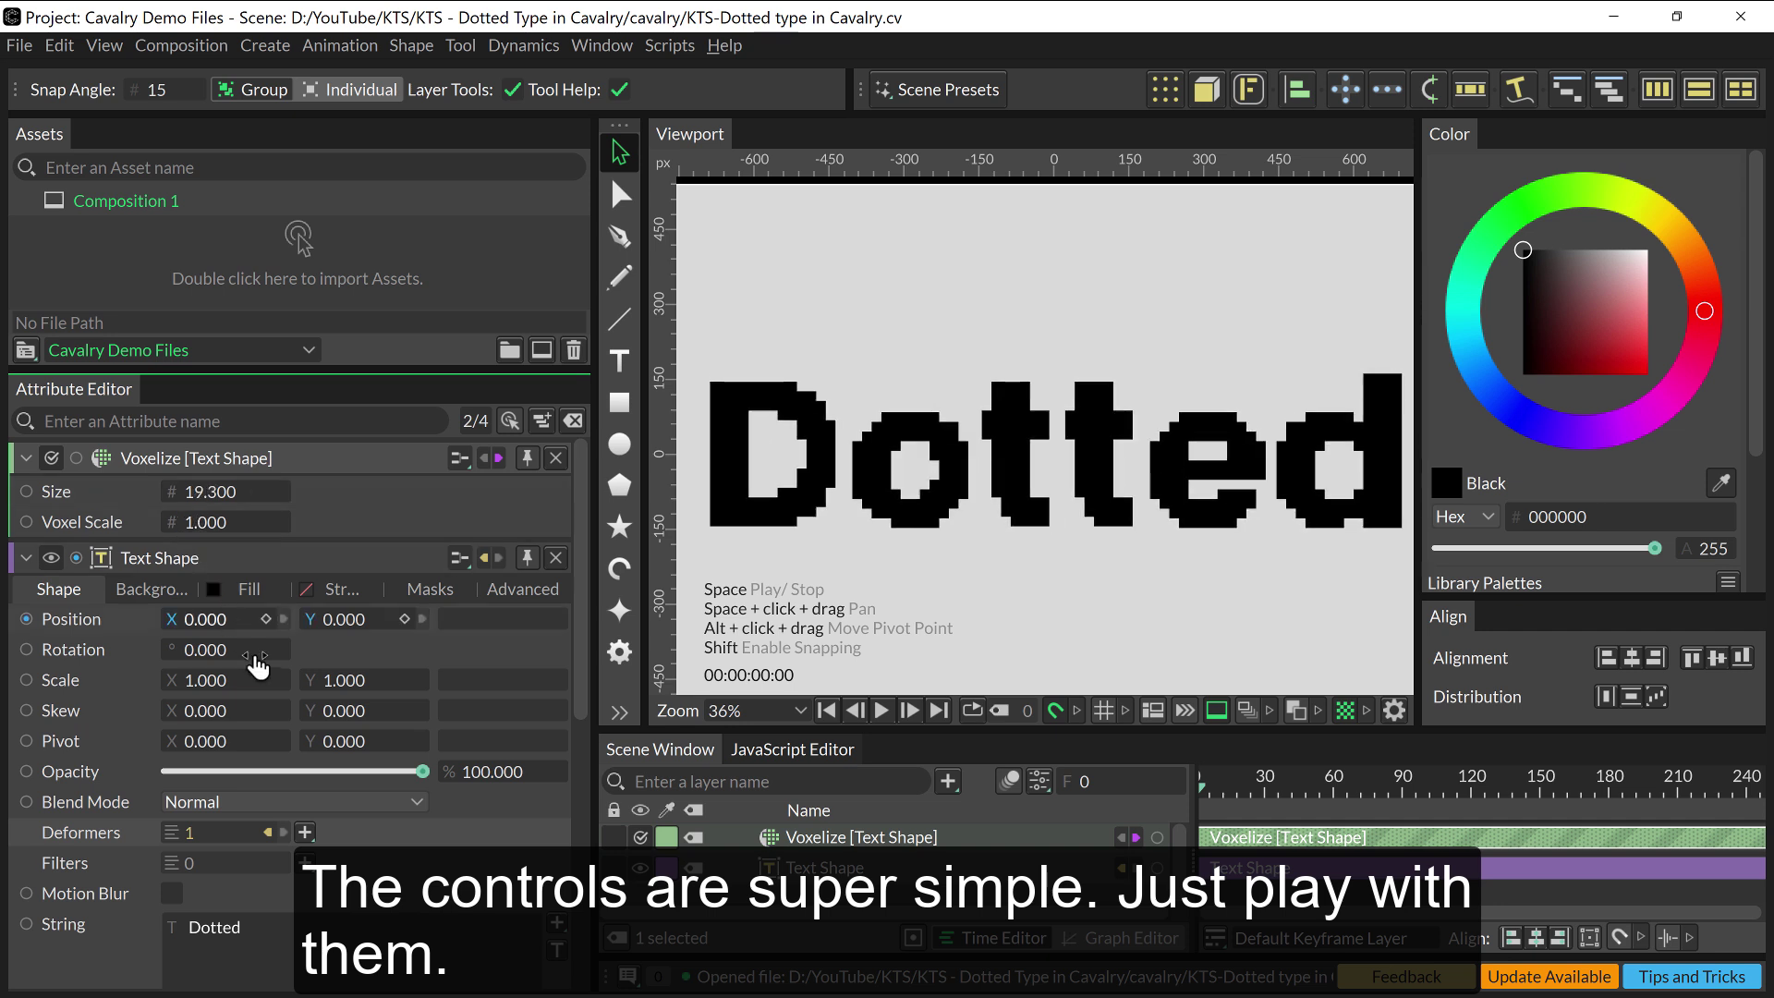
# Add a Bevel deformer to the text shape and set the Voxelize size to 26.9
pyautogui.moveTo(580, 610); pyautogui.dragTo(564, 701)
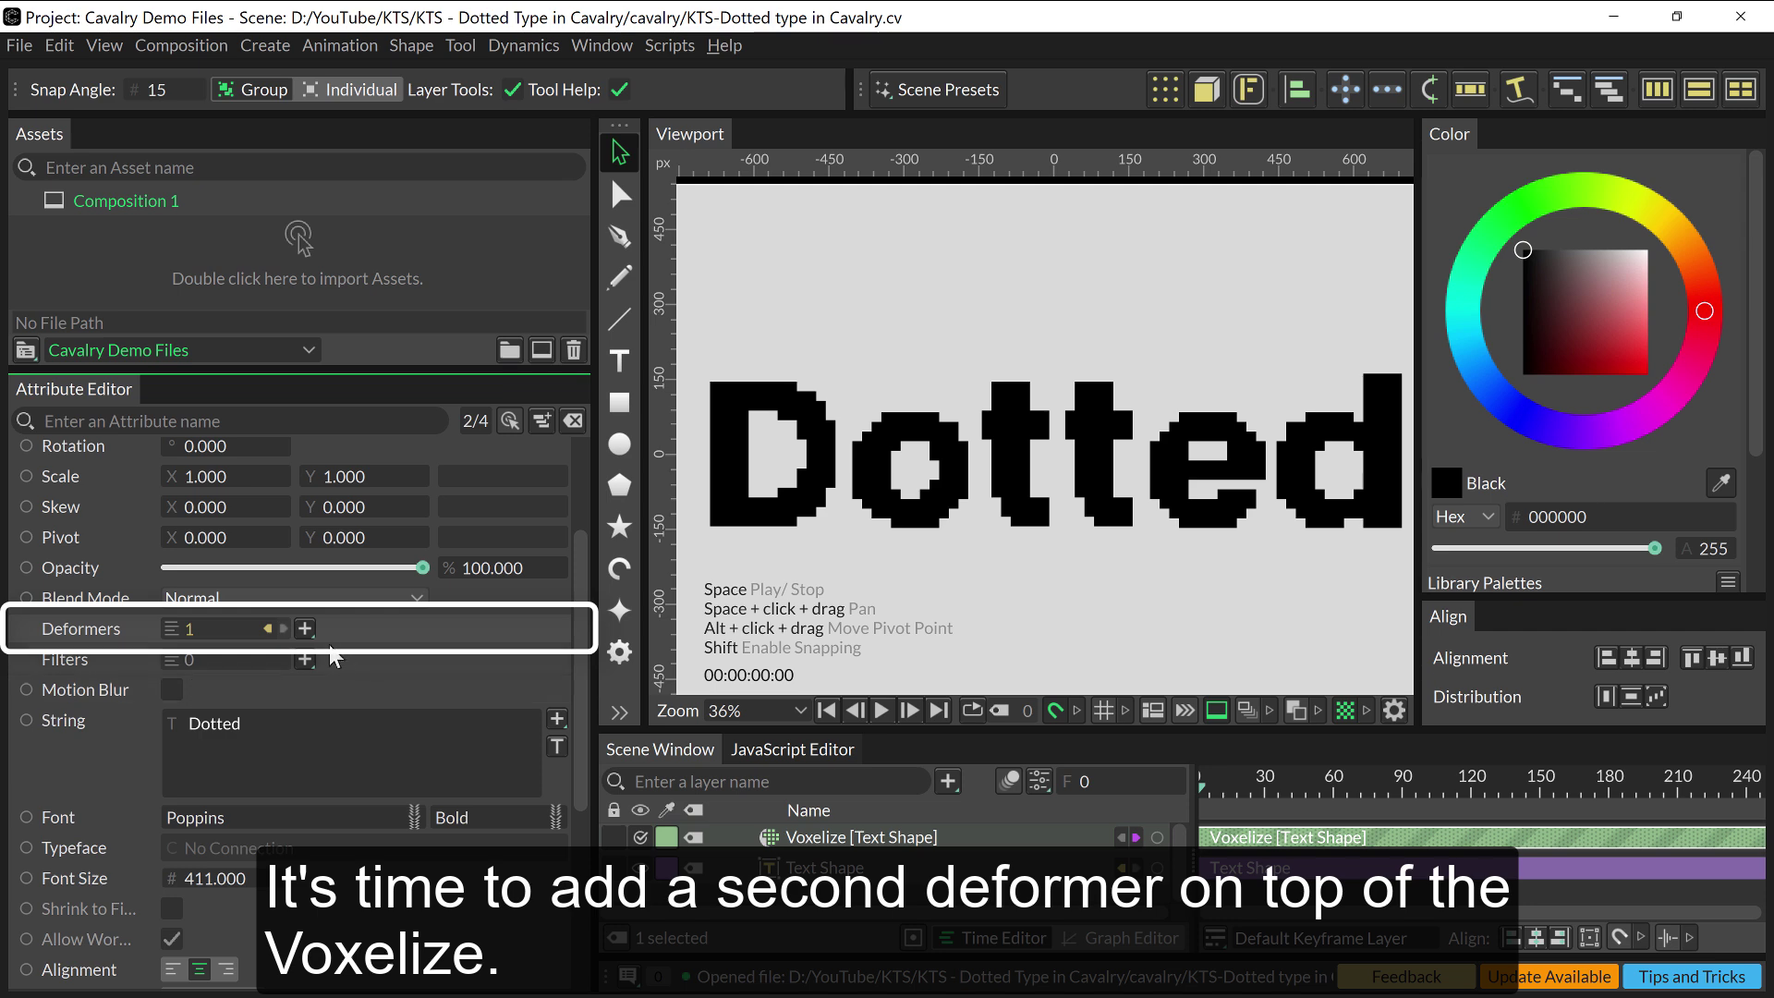
pyautogui.click(305, 629)
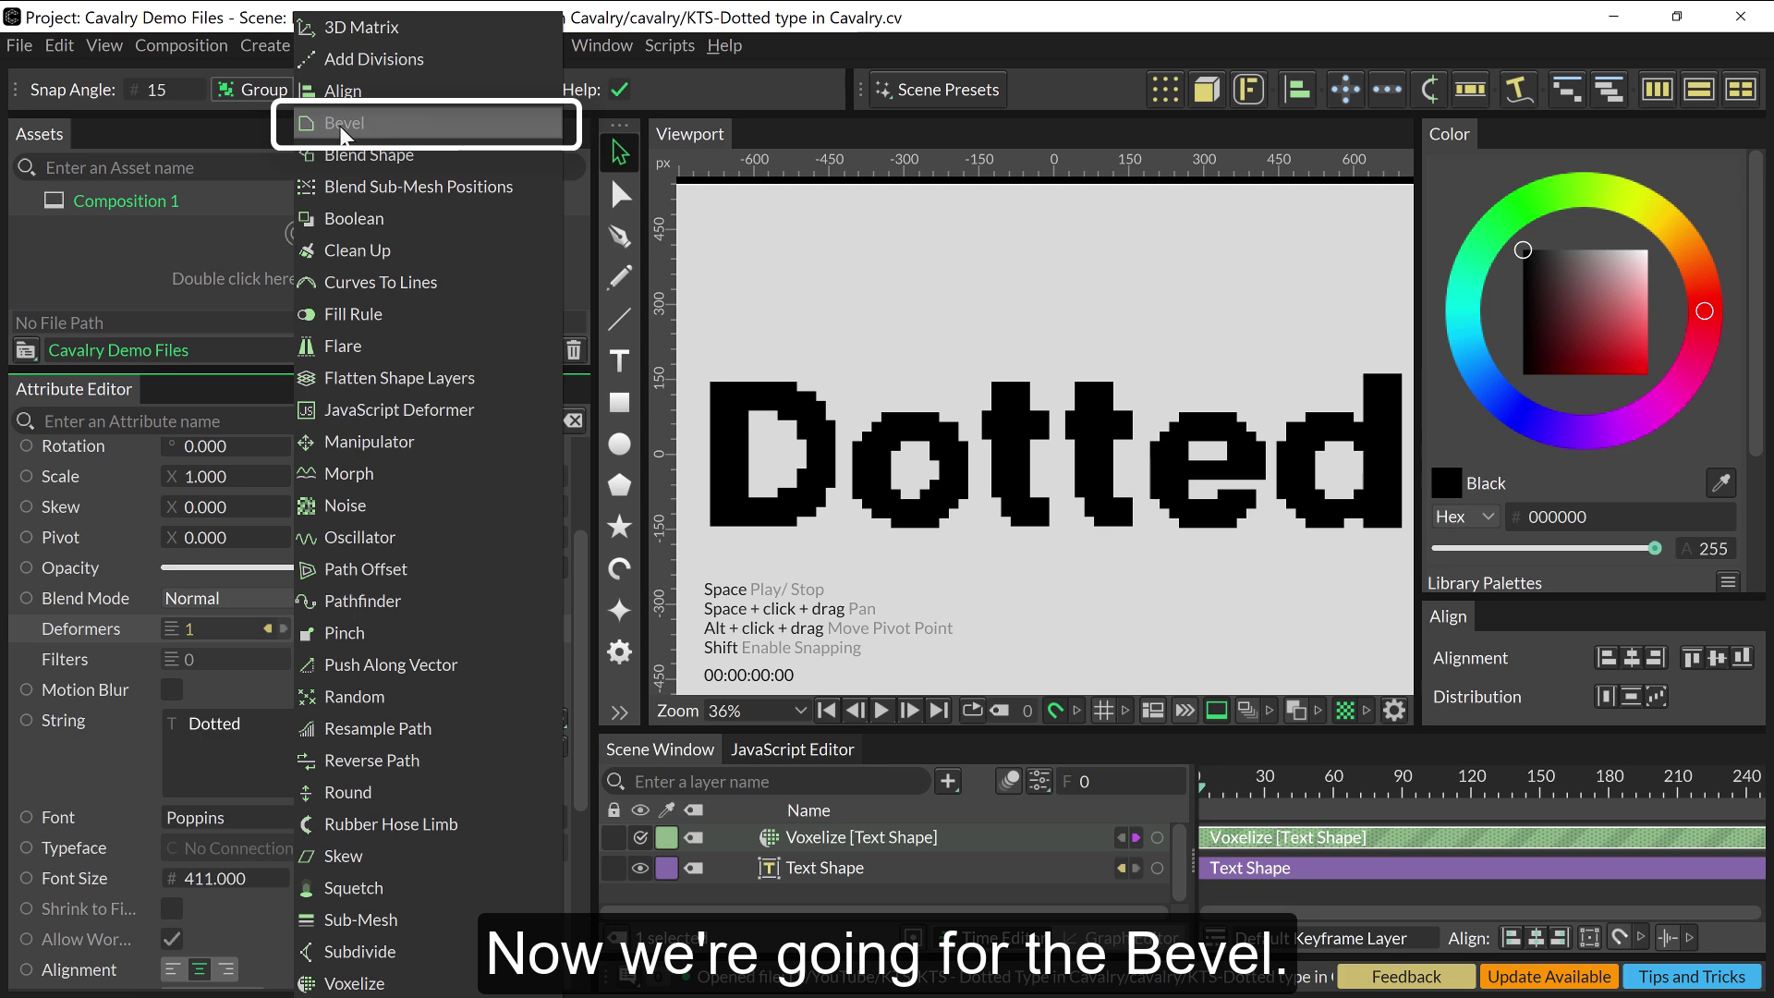
pyautogui.click(401, 122)
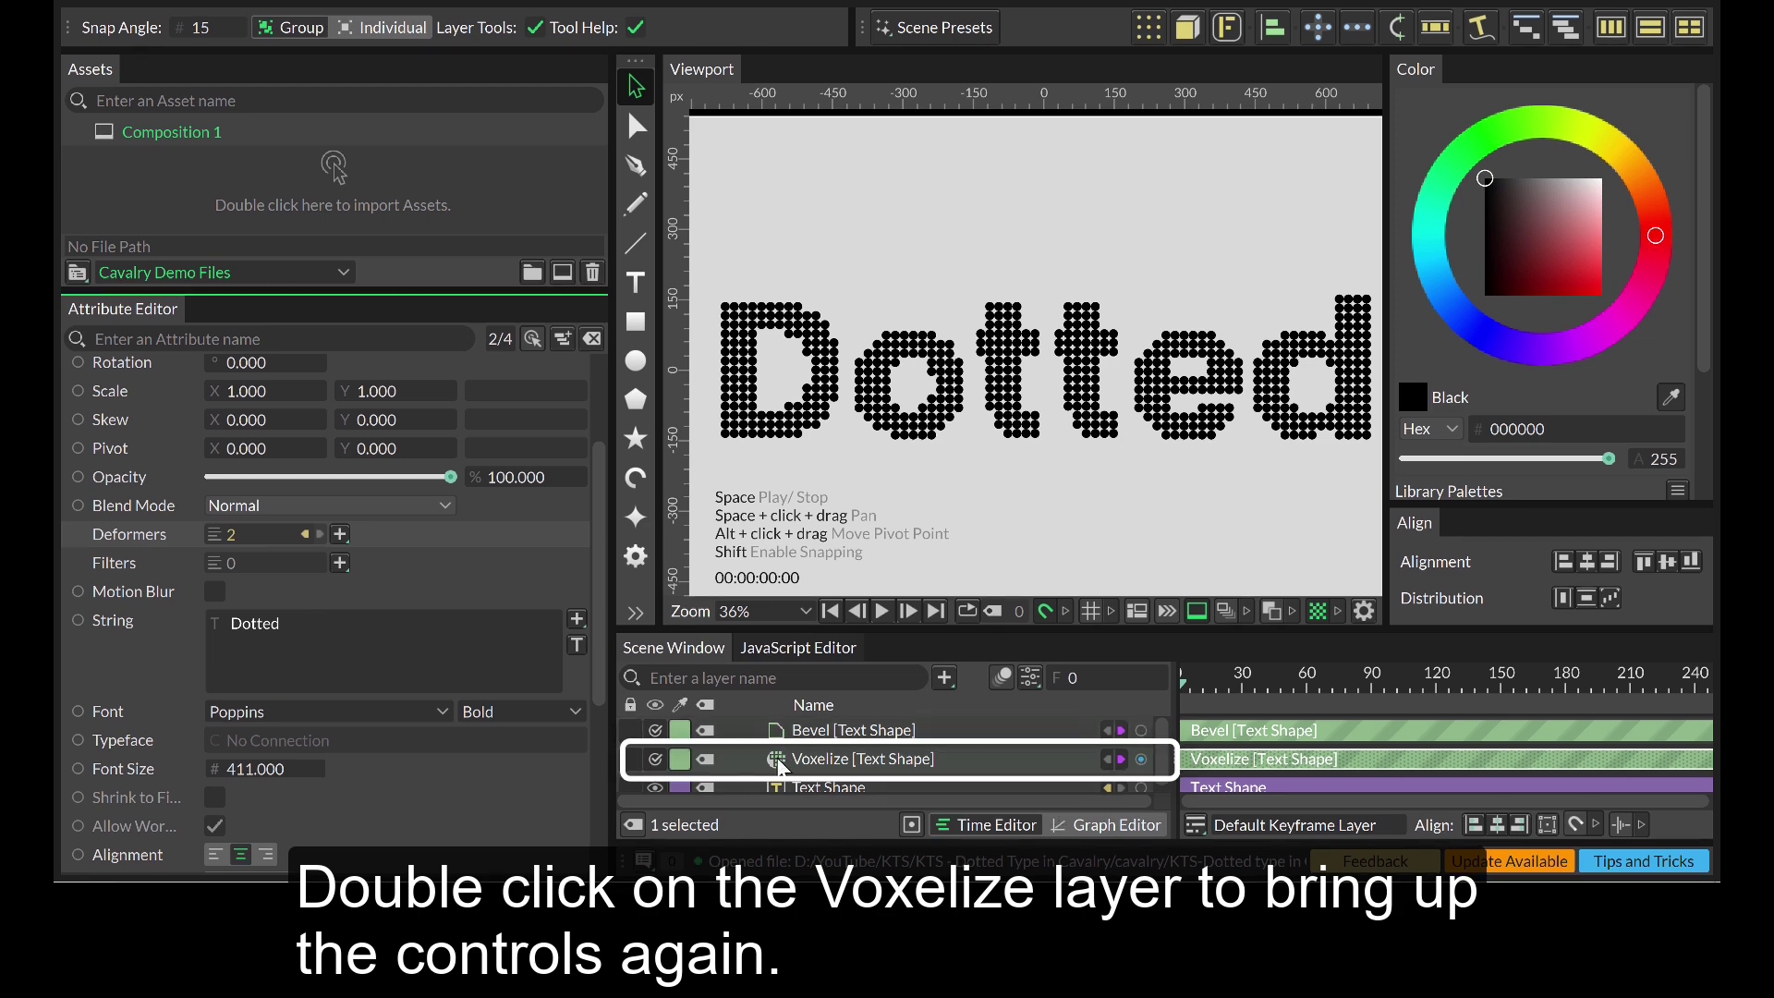
pyautogui.doubleClick(779, 760)
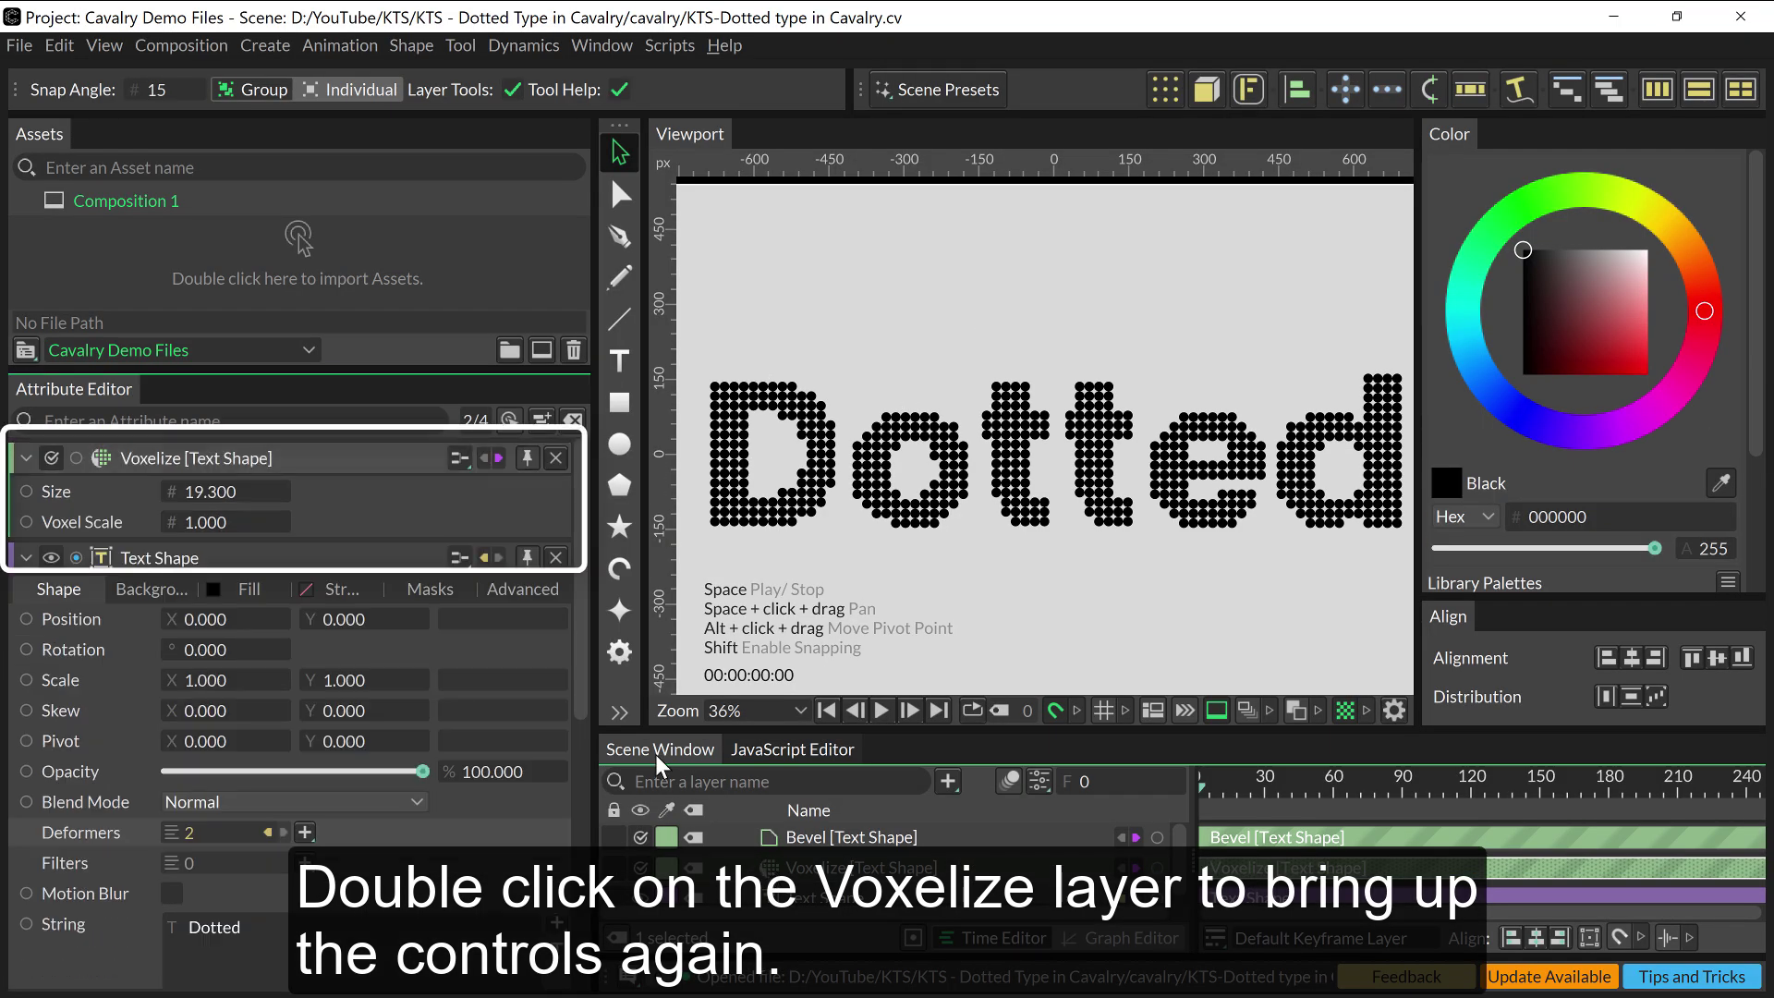
pyautogui.moveTo(194, 508)
pyautogui.mouseDown()
pyautogui.moveTo(111, 508)
pyautogui.moveTo(269, 508)
pyautogui.moveTo(212, 508)
pyautogui.mouseUp()
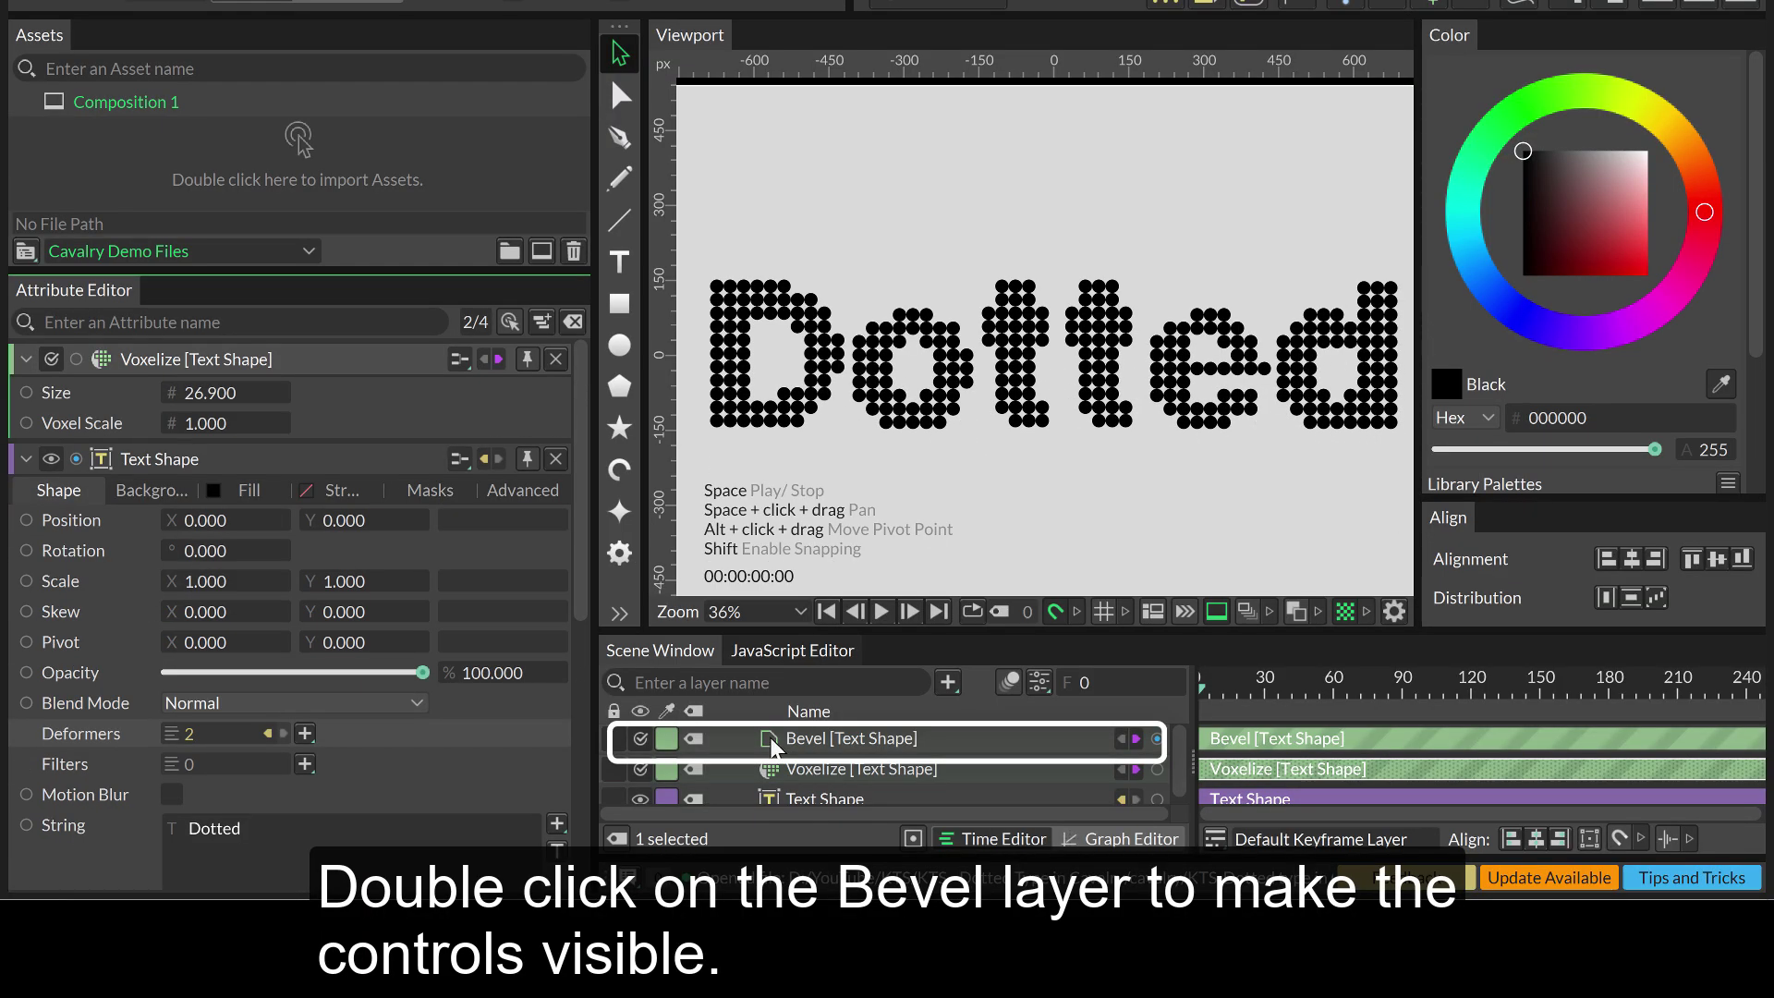
# Try extreme strength values on the Bevel deformer, ending at -72%, with a radius of 28
pyautogui.doubleClick(771, 739)
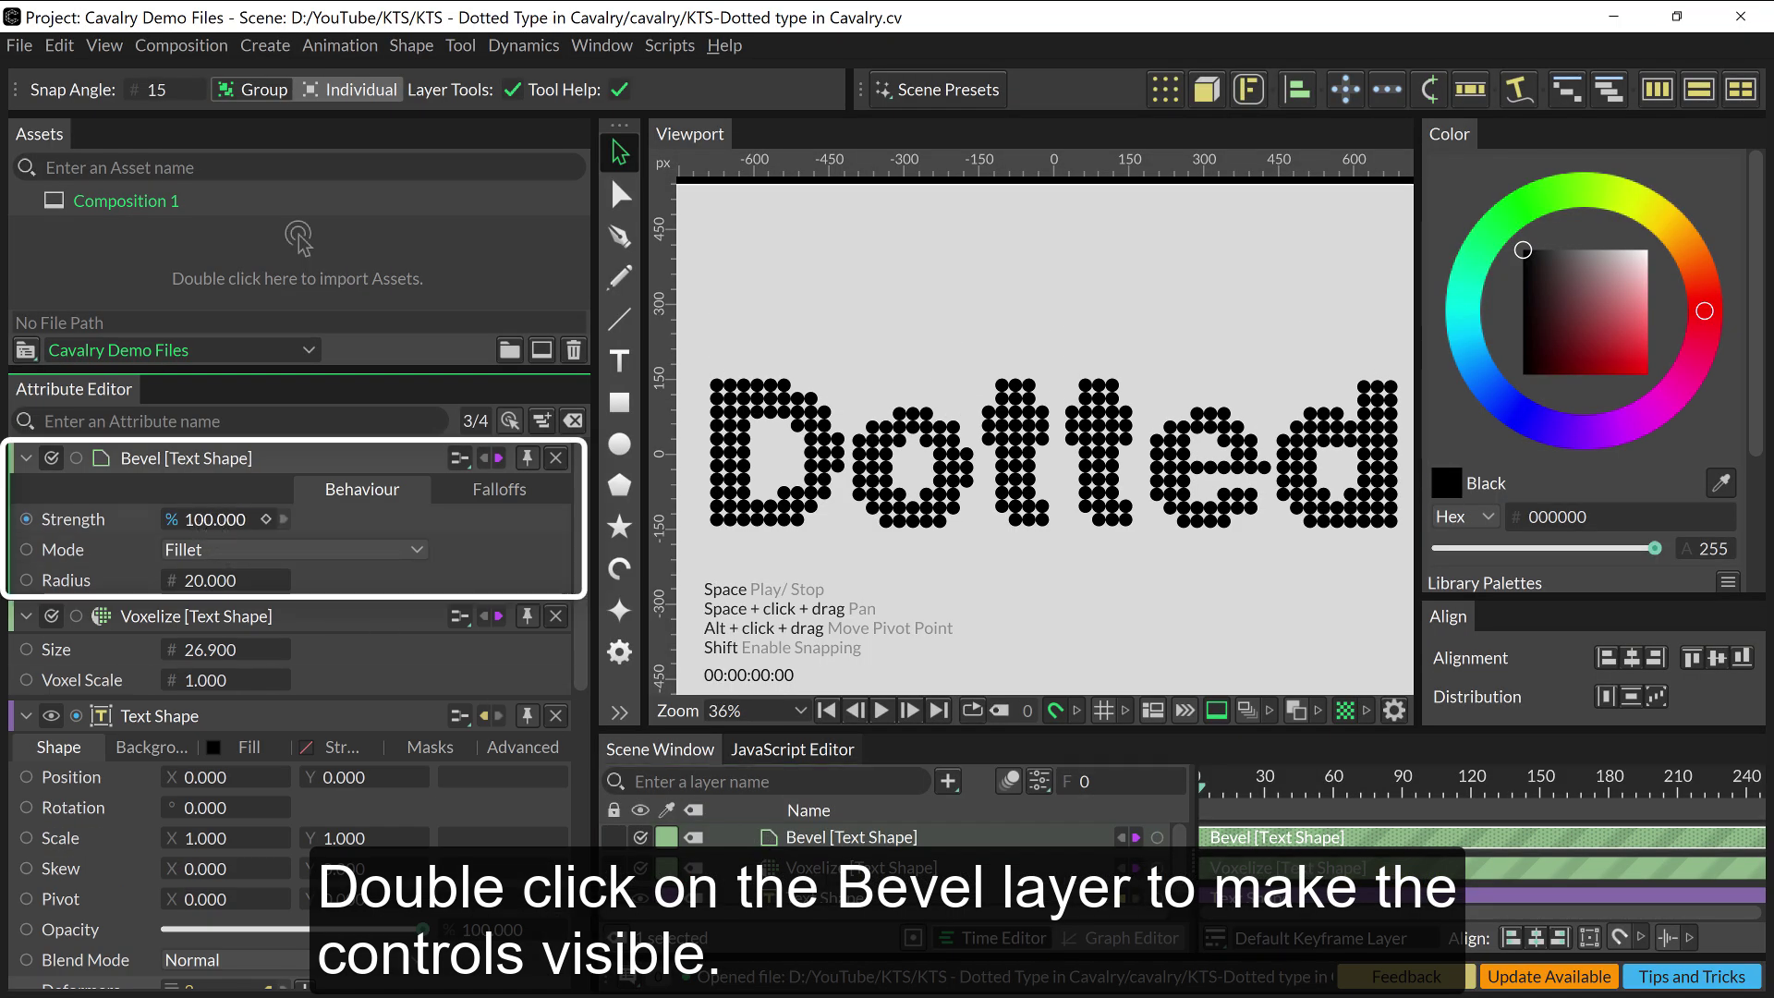
pyautogui.moveTo(211, 519); pyautogui.dragTo(511, 519)
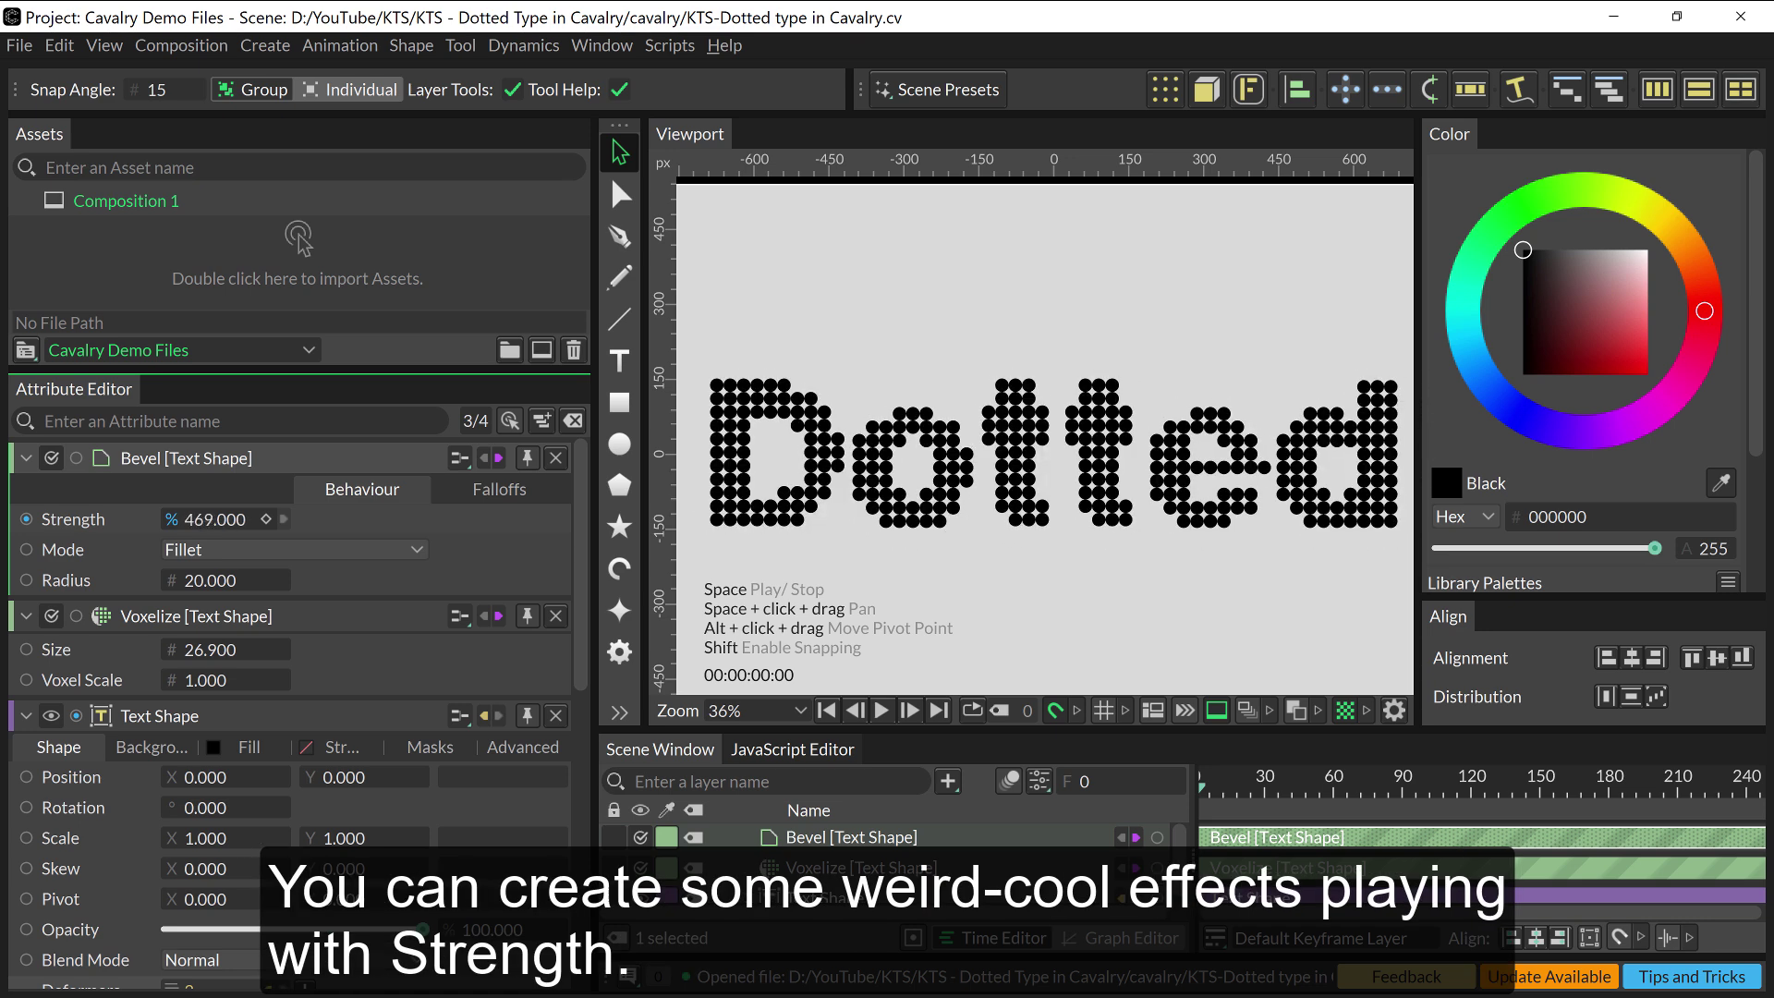
pyautogui.moveTo(210, 519); pyautogui.dragTo(166, 519)
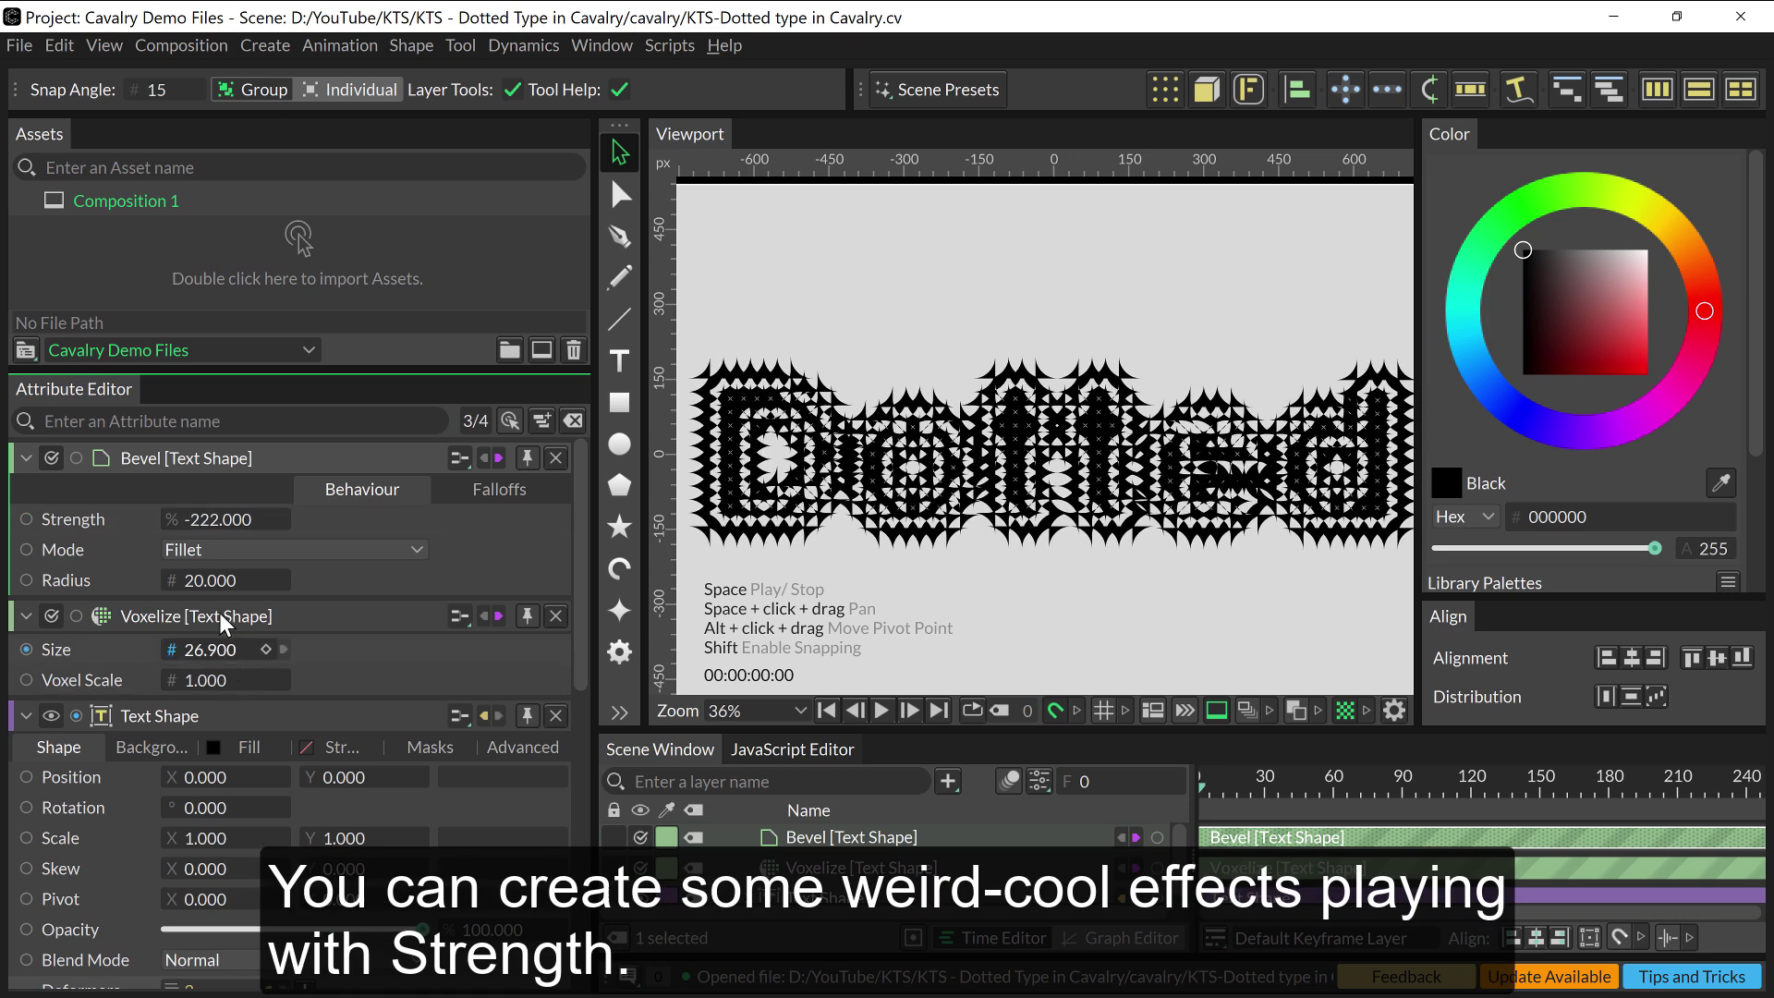
pyautogui.moveTo(211, 582); pyautogui.dragTo(220, 523)
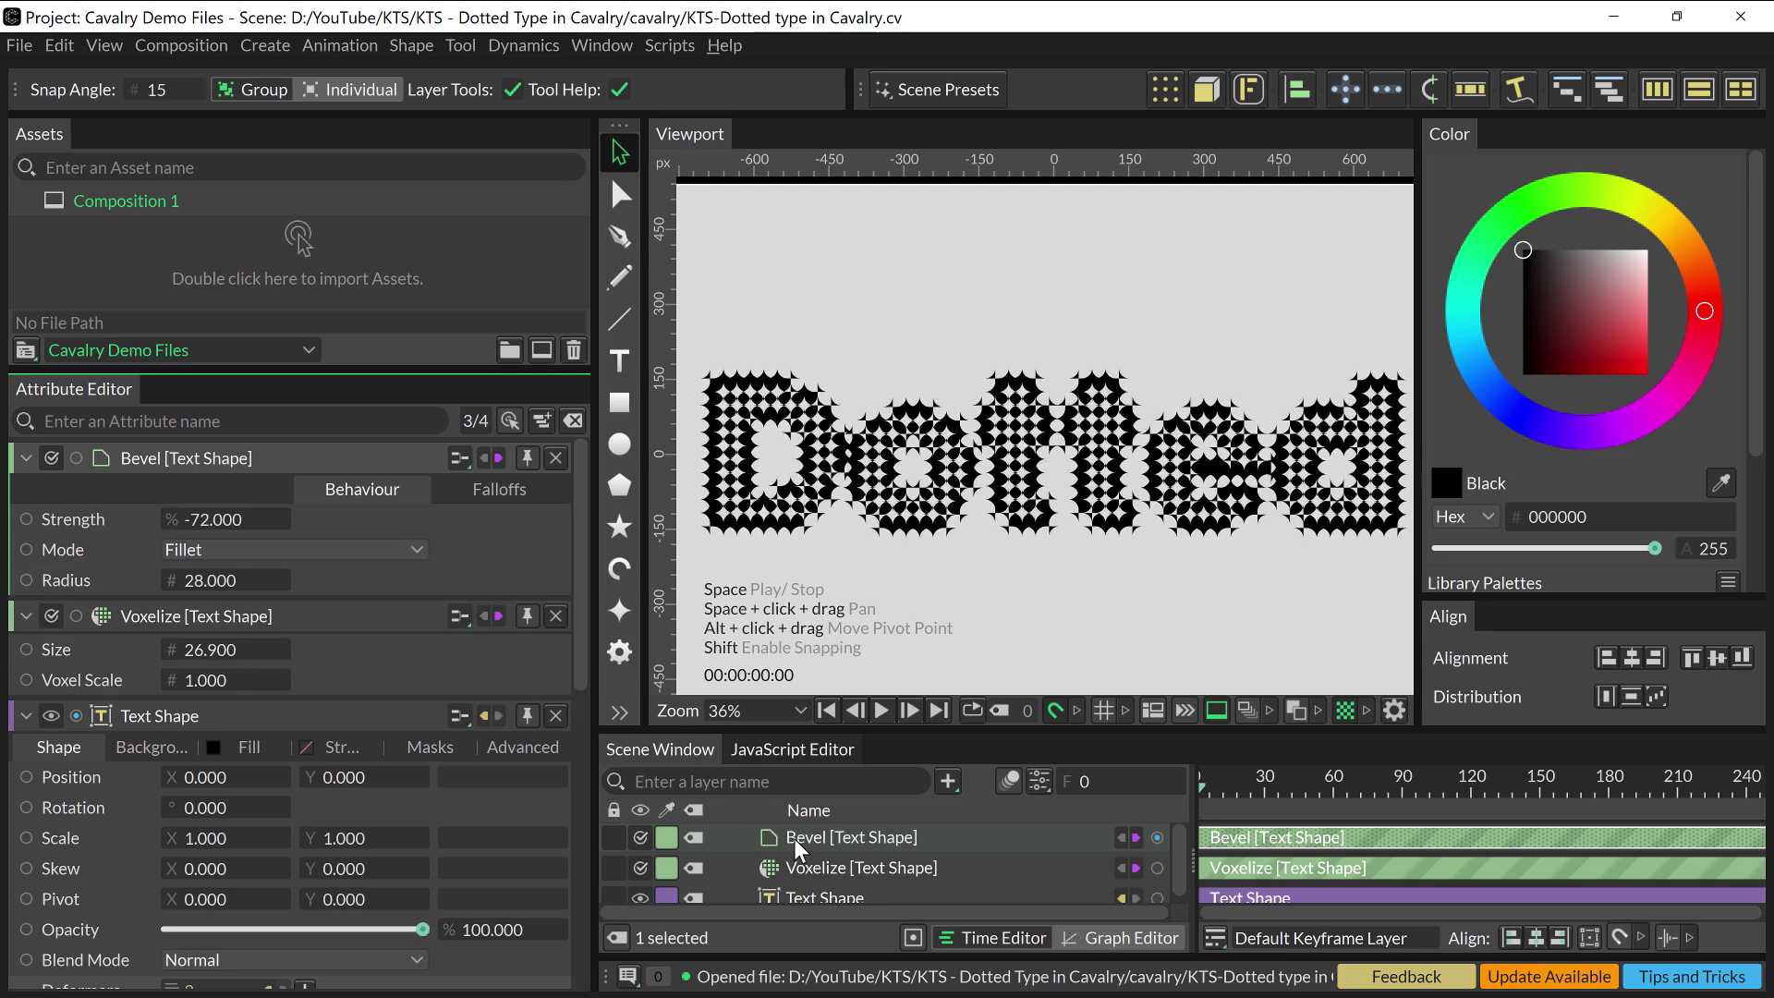
# Try a different voxel scale on the Voxelize deformer and undo the recent deformer experiments
pyautogui.click(790, 863)
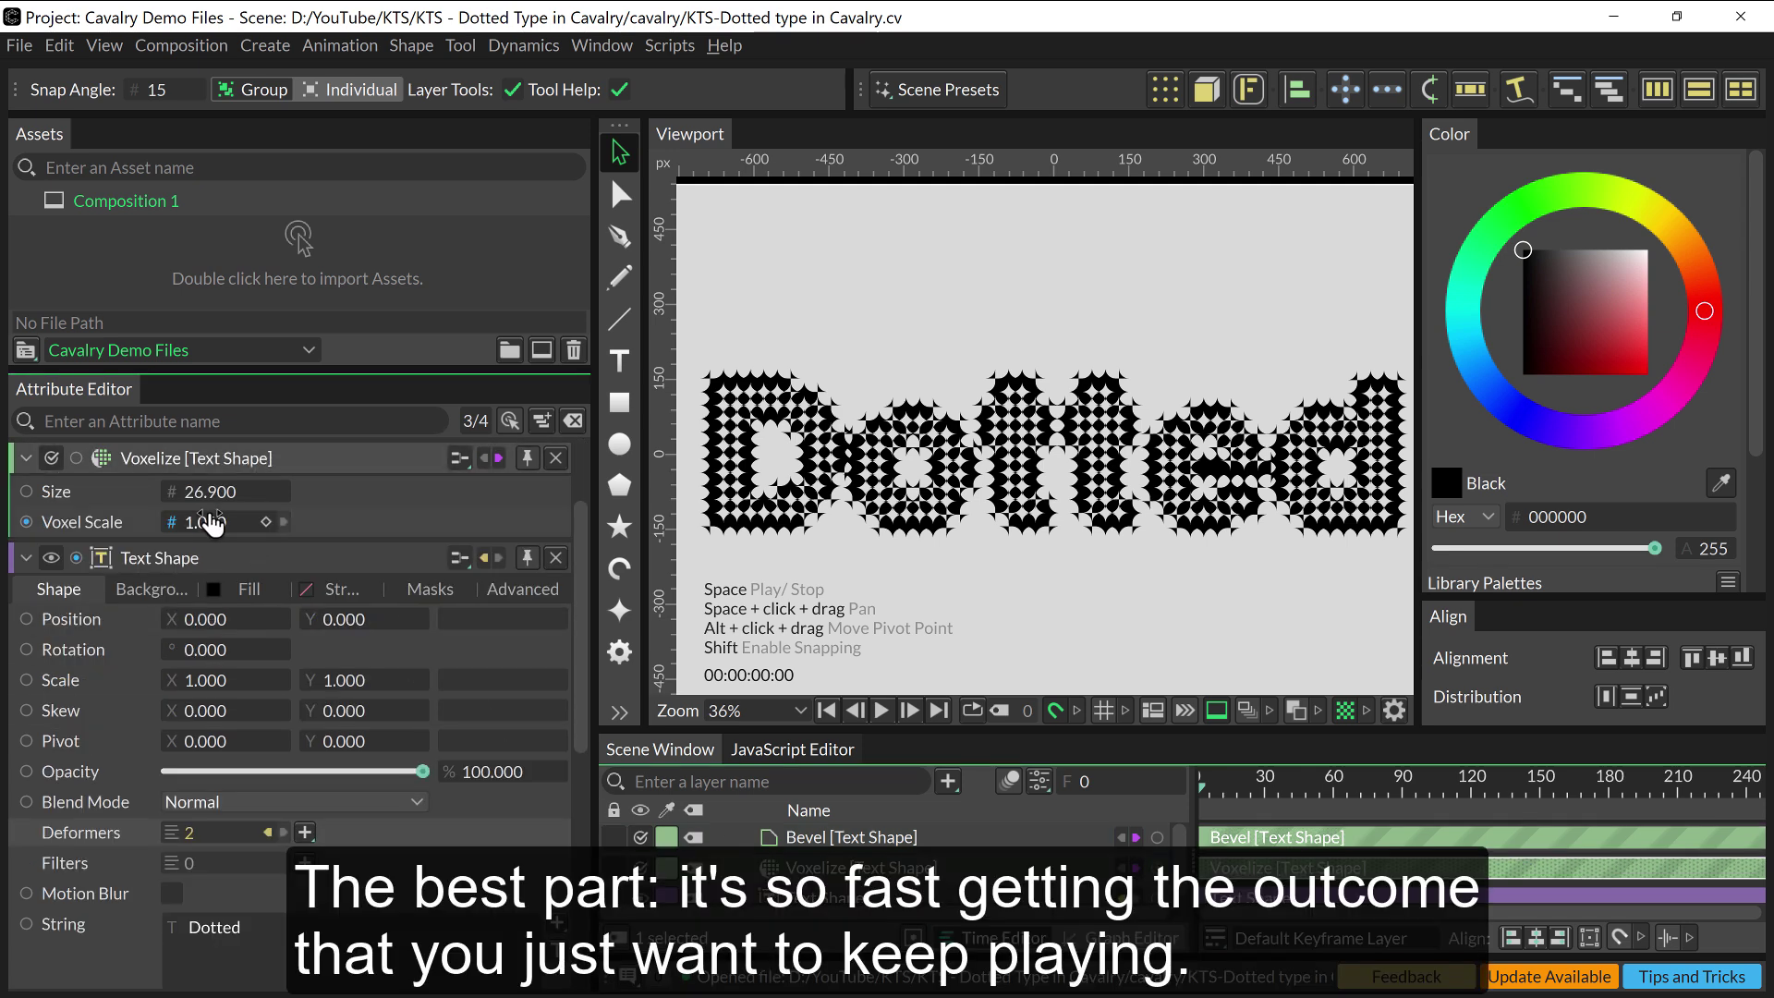
pyautogui.moveTo(205, 522)
pyautogui.mouseDown()
pyautogui.moveTo(186, 499)
pyautogui.moveTo(194, 522)
pyautogui.mouseUp()
pyautogui.hotkey('ctrl', 'z')
pyautogui.hotkey('ctrl', 'z')
pyautogui.hotkey('ctrl', 'z')
pyautogui.hotkey('ctrl', 'z')
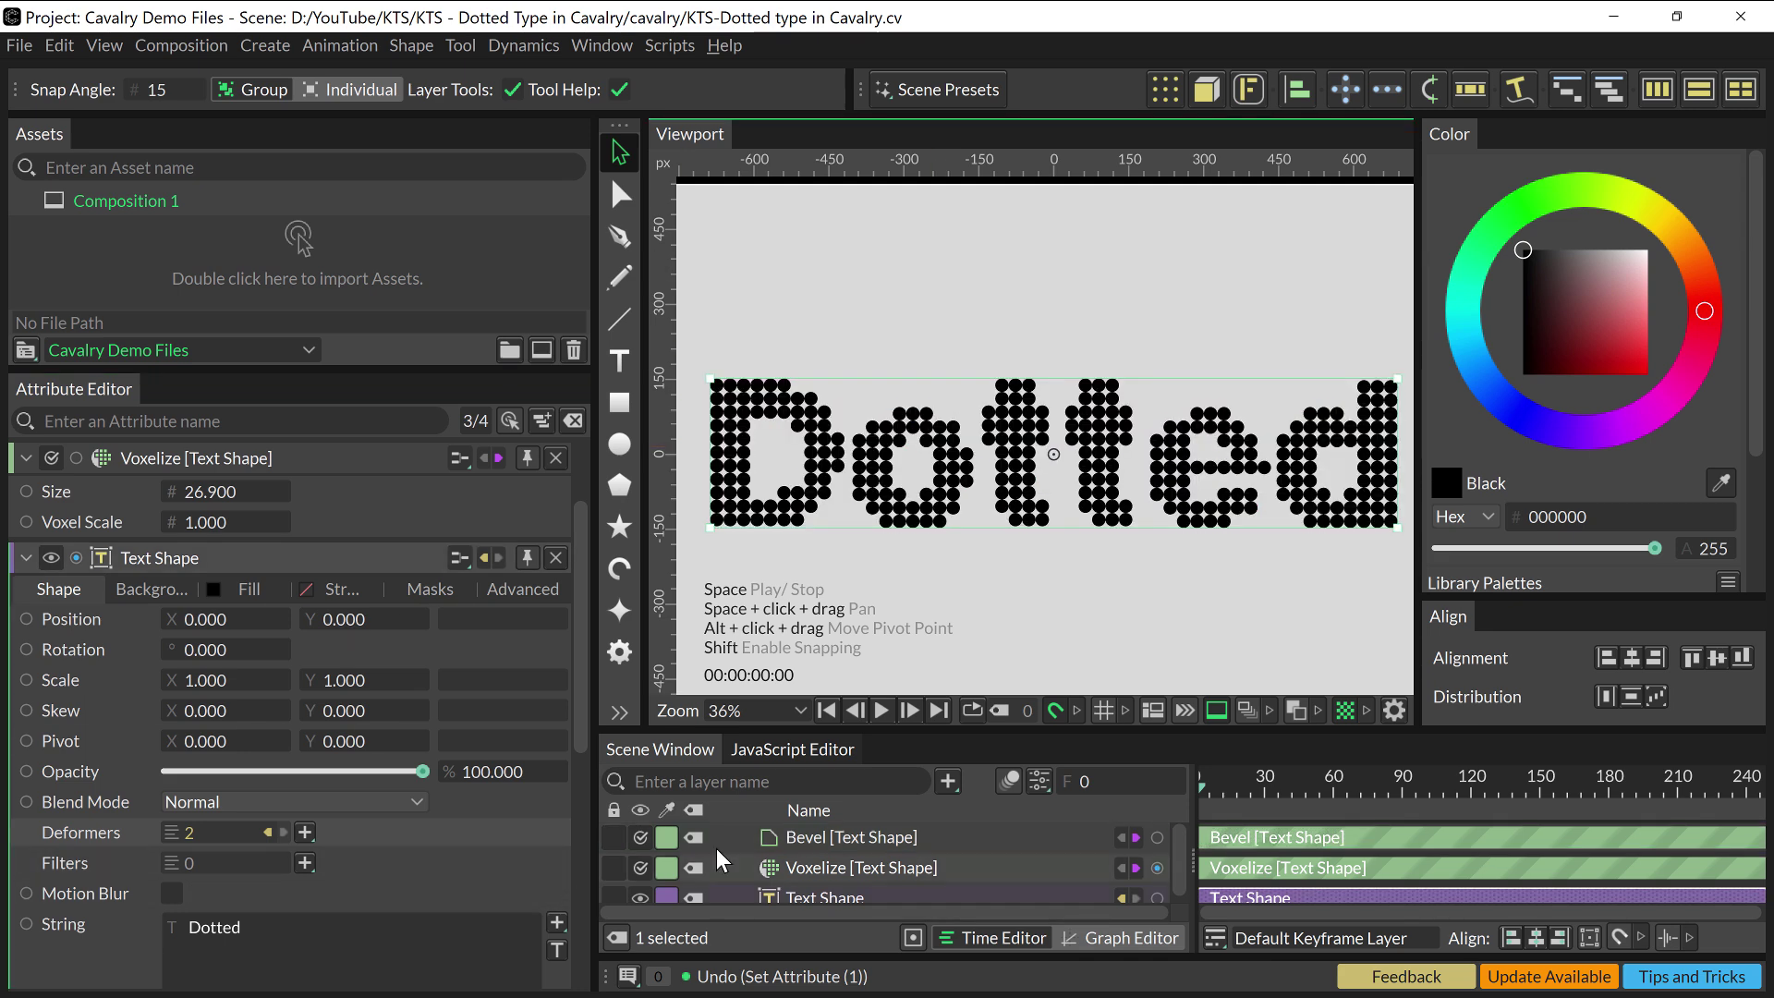
# Change the text shape's font to Raygun
pyautogui.click(784, 896)
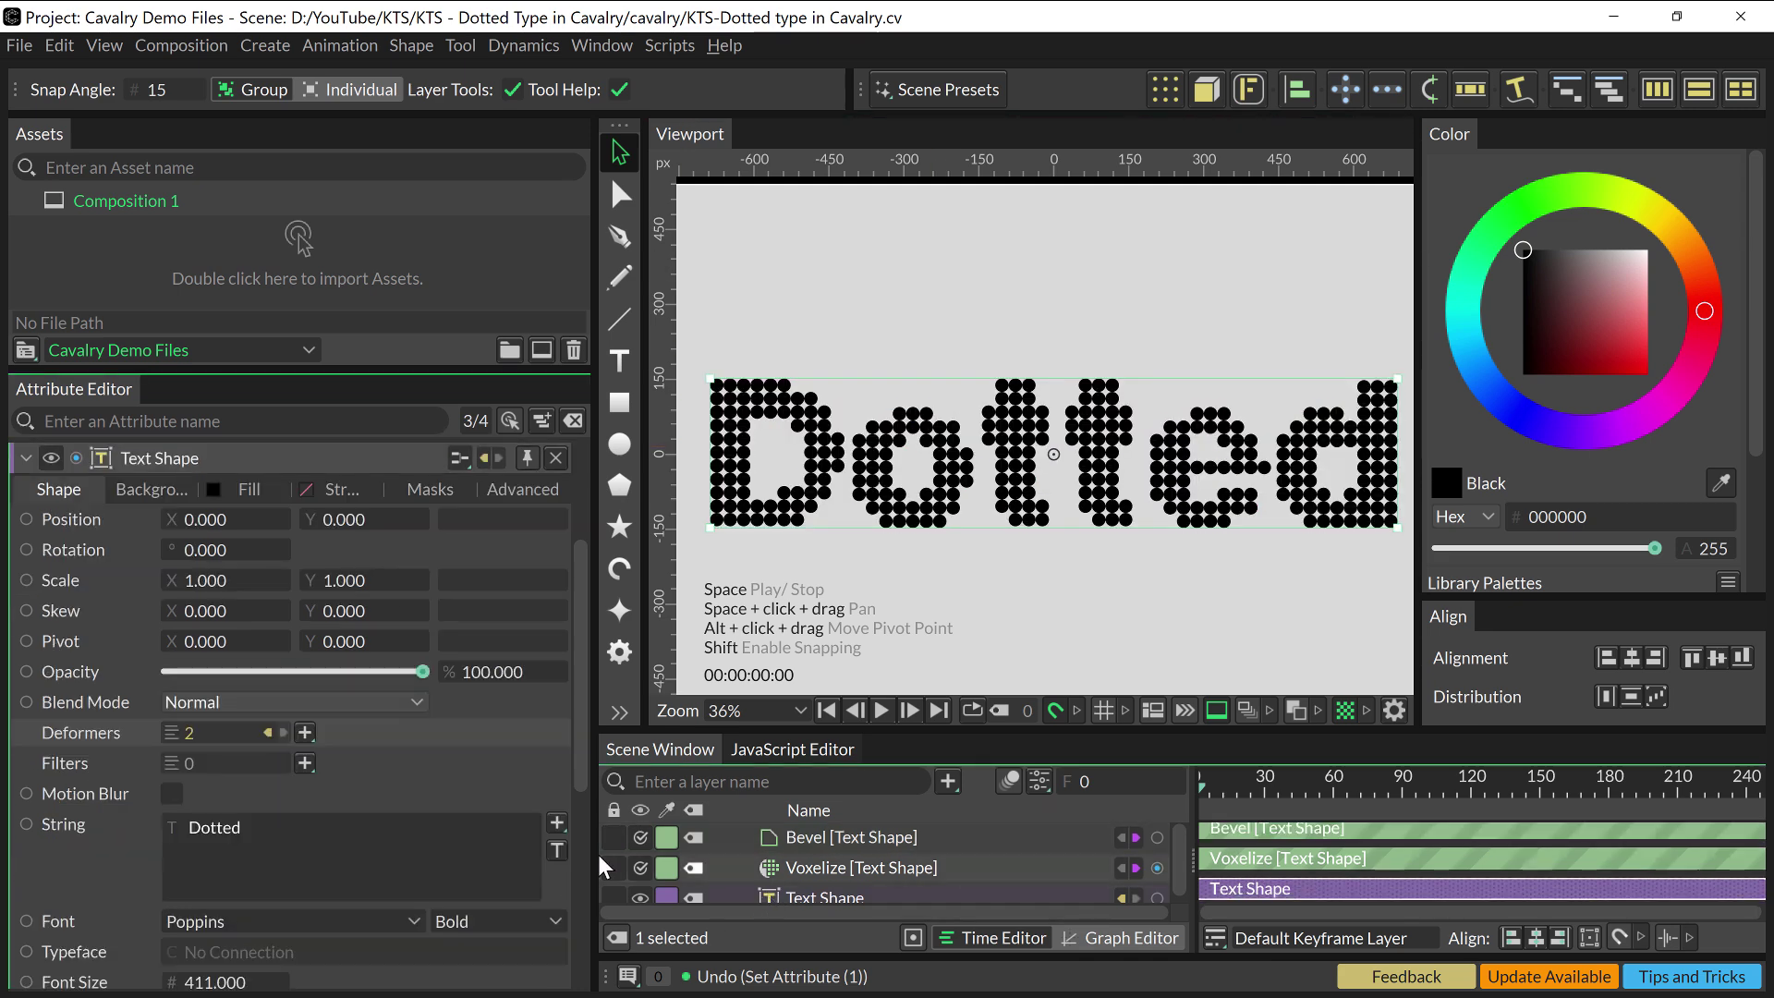
pyautogui.click(410, 920)
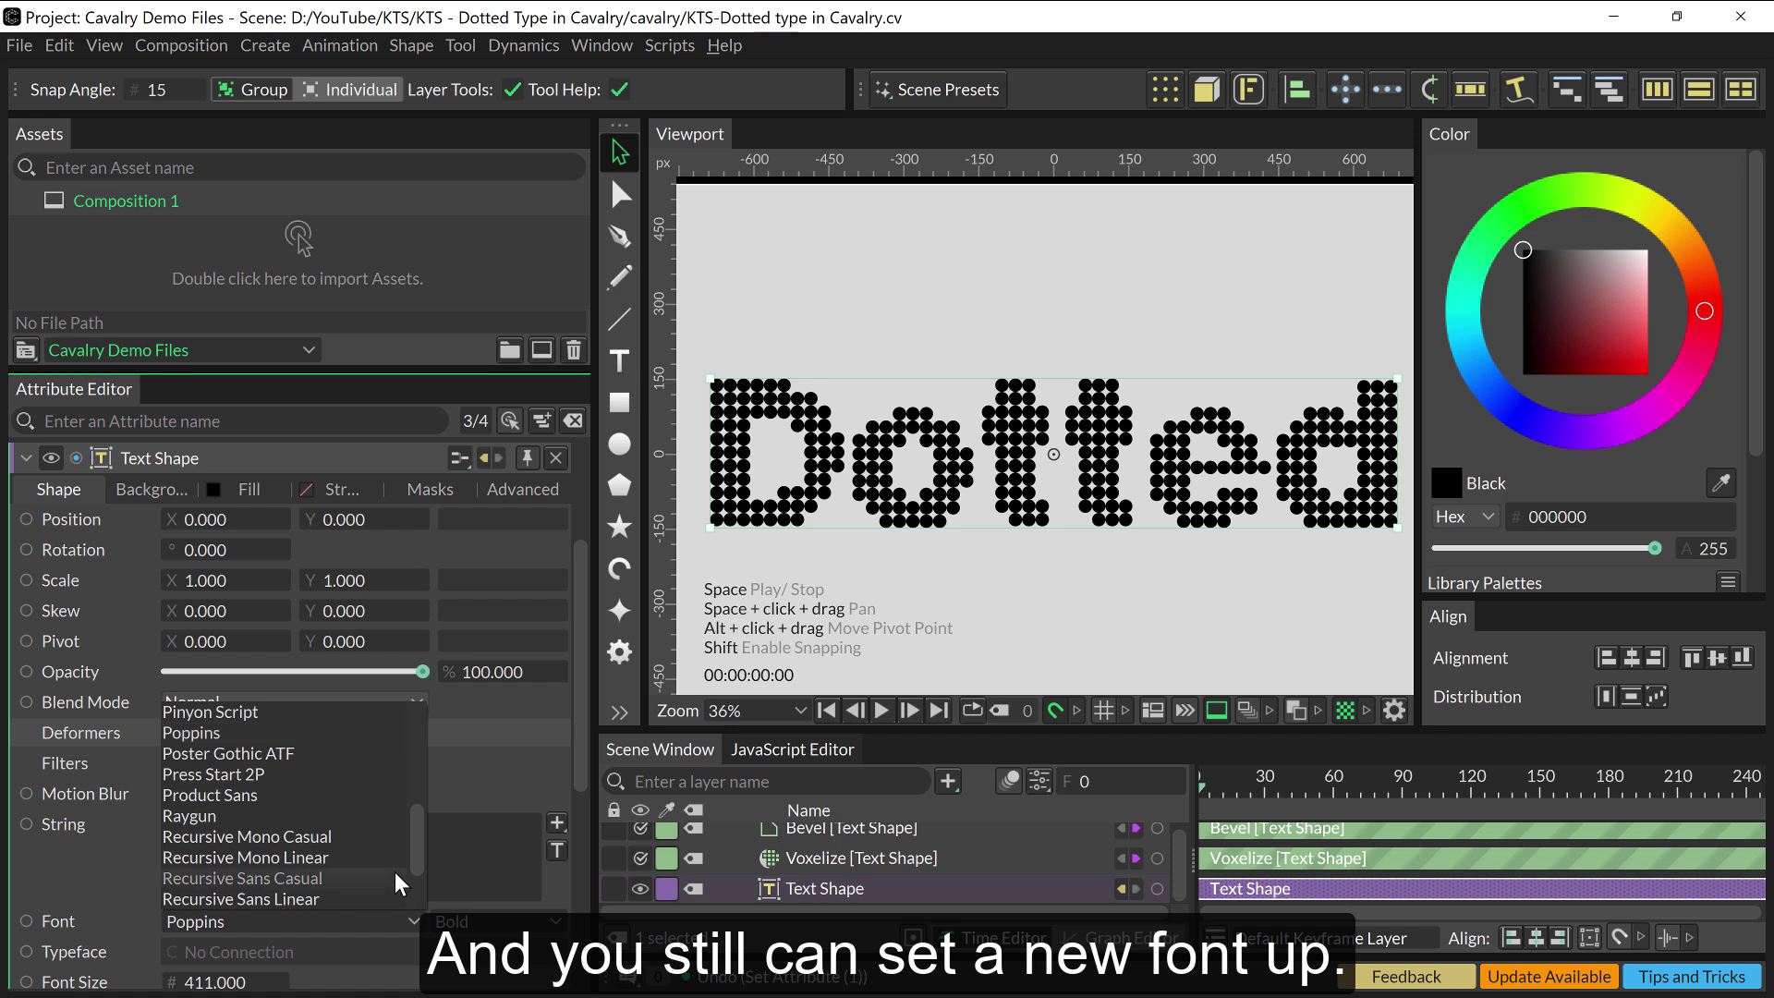
pyautogui.click(259, 817)
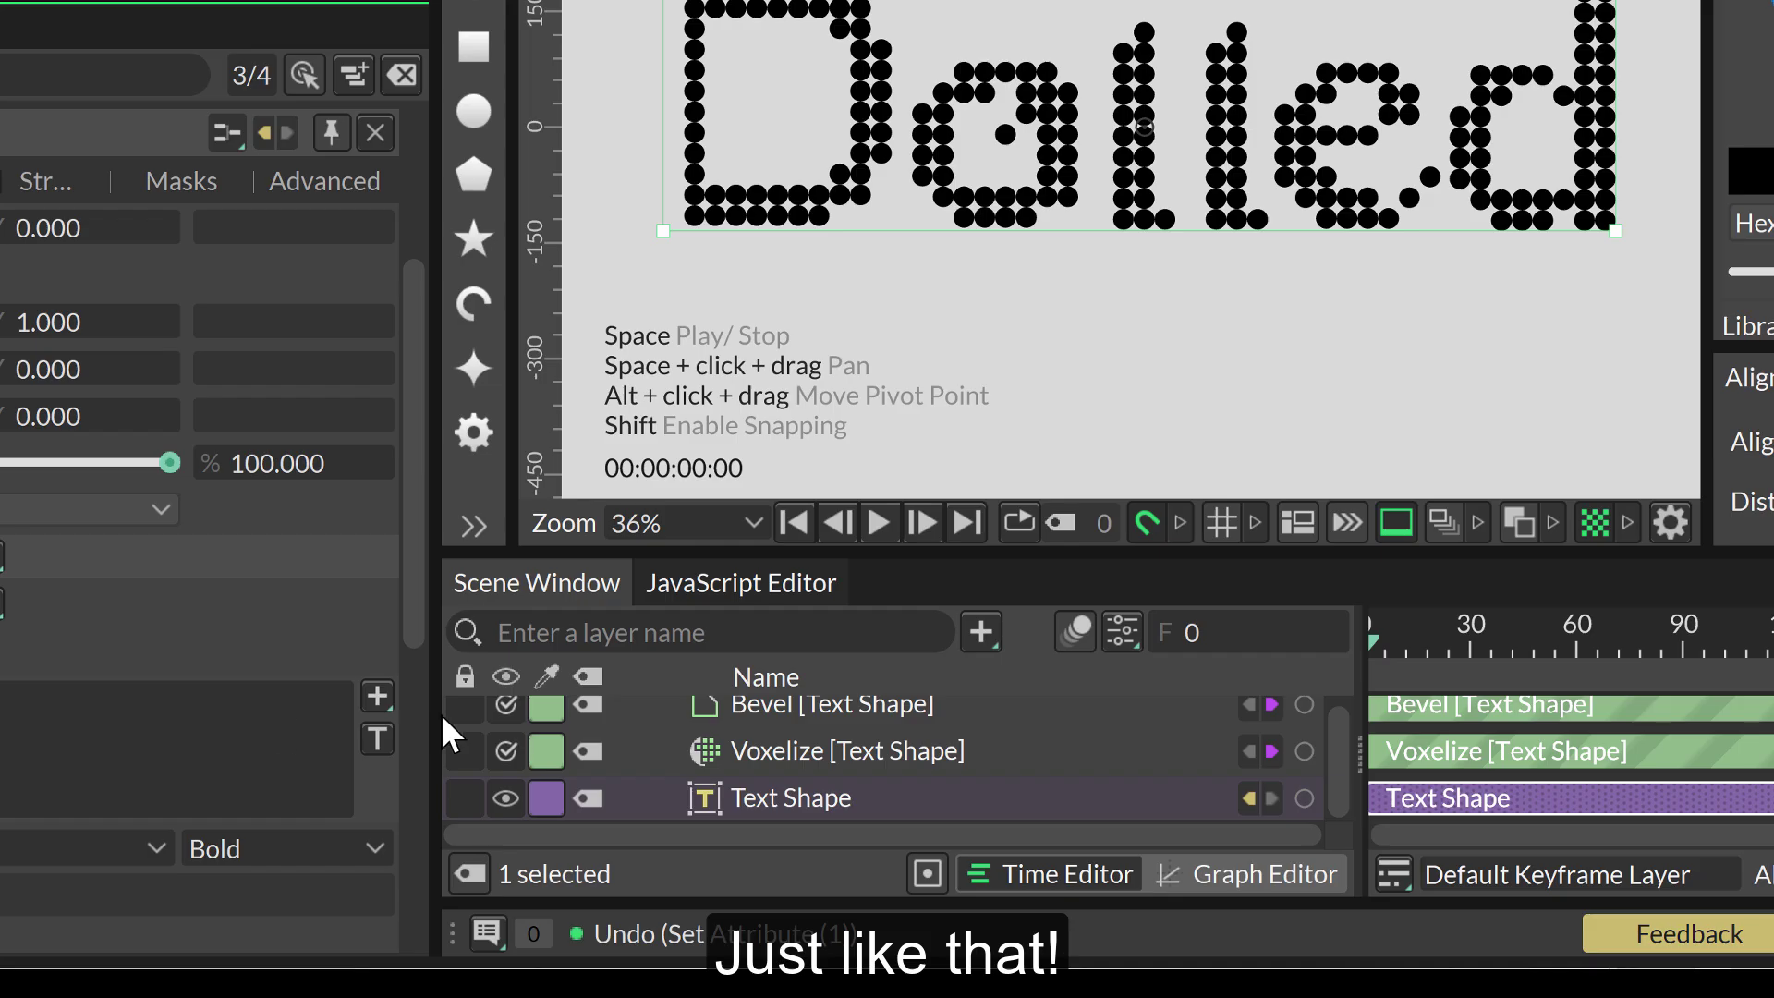
# Deactivate the Voxelize and Bevel deformers to compare with the plain type and reactivate both
pyautogui.click(640, 856)
pyautogui.click(504, 744)
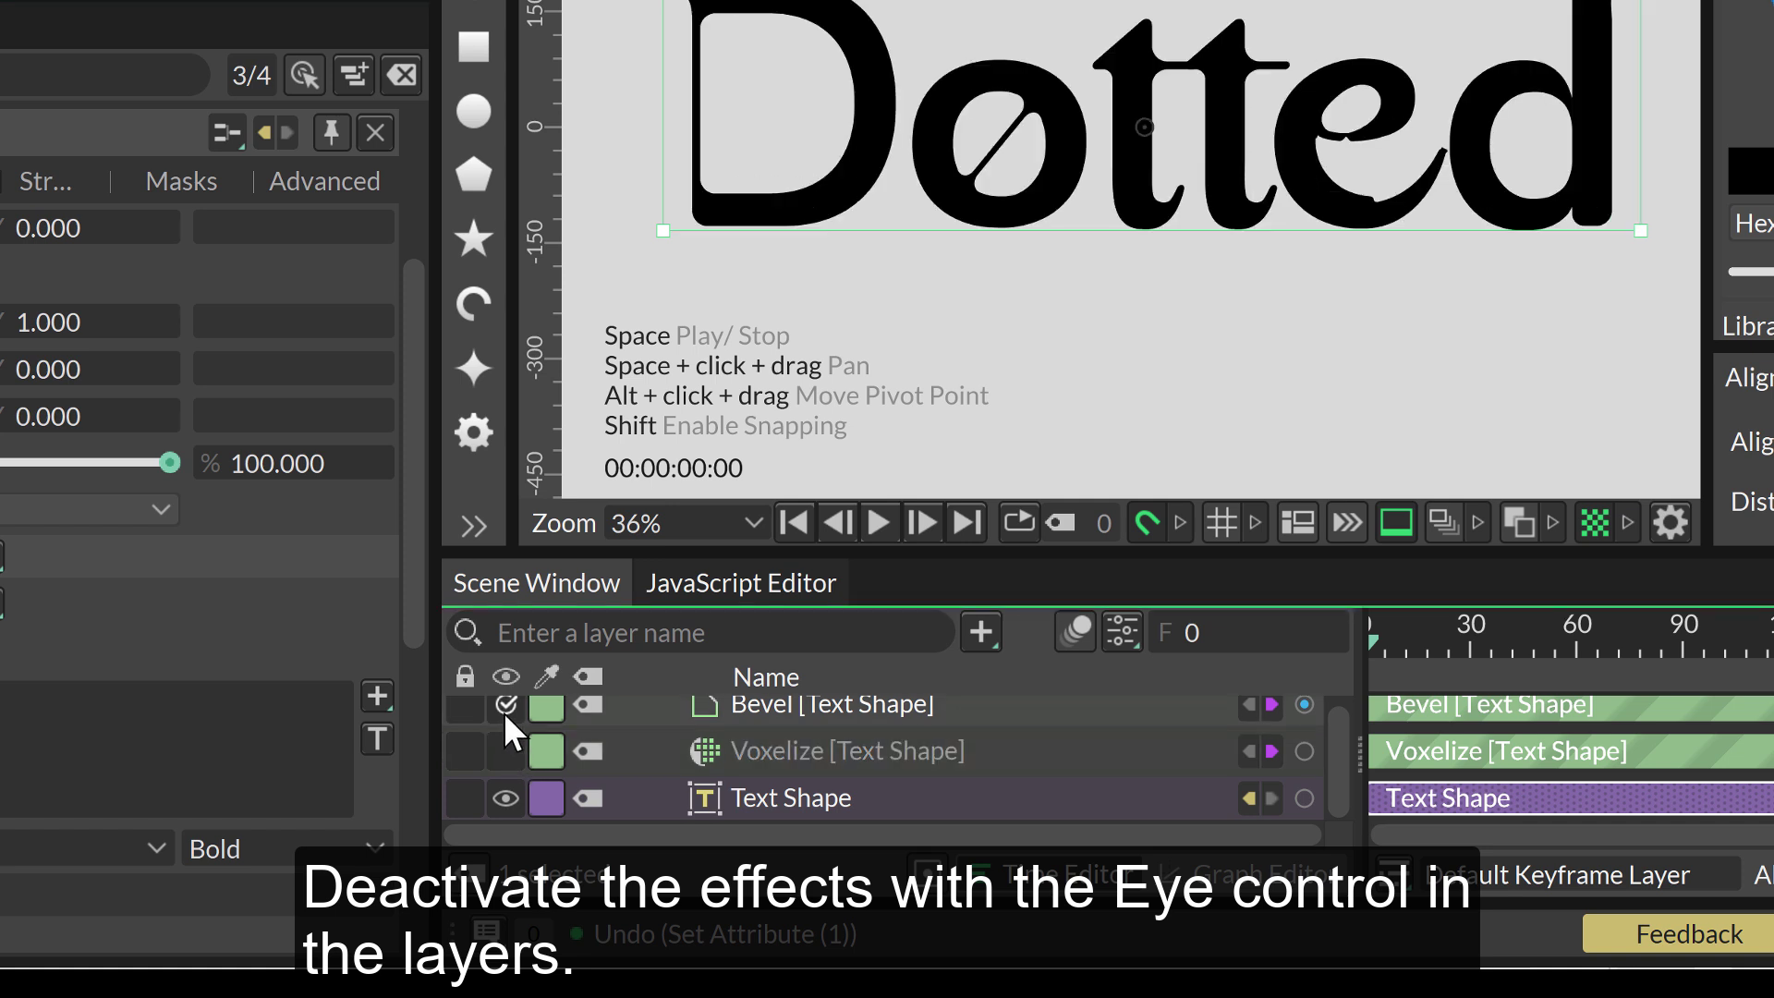
pyautogui.click(503, 704)
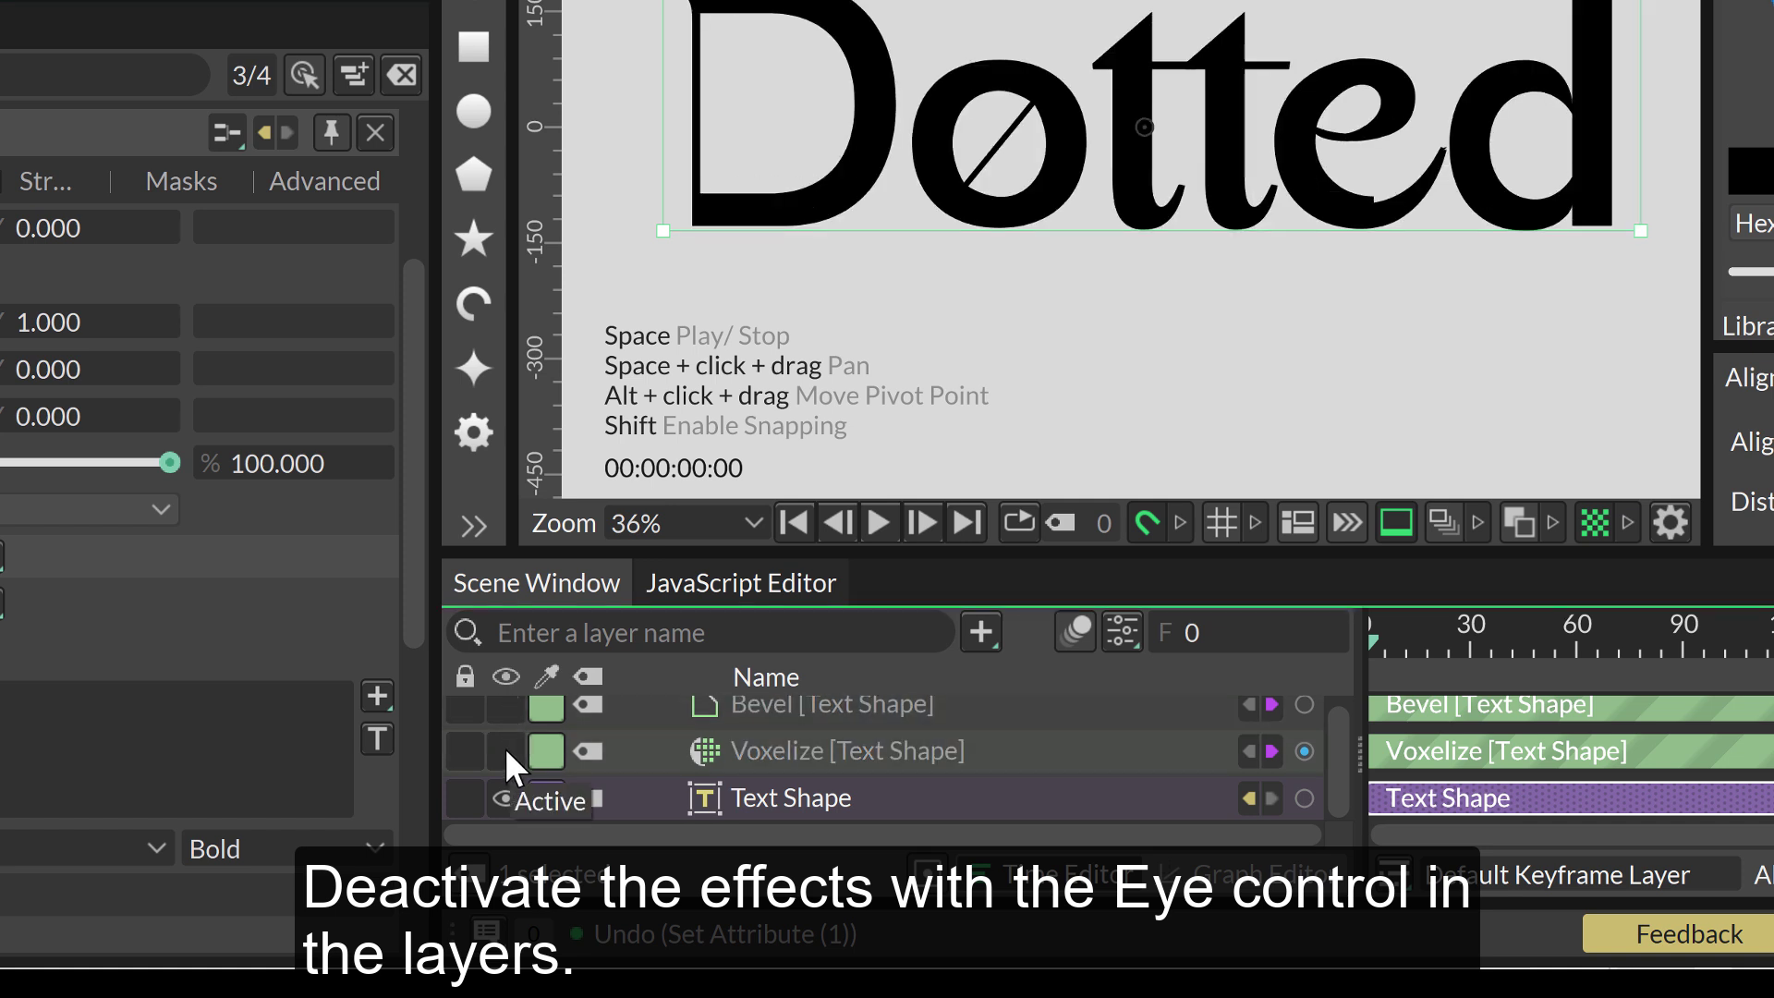
pyautogui.click(500, 706)
pyautogui.click(505, 746)
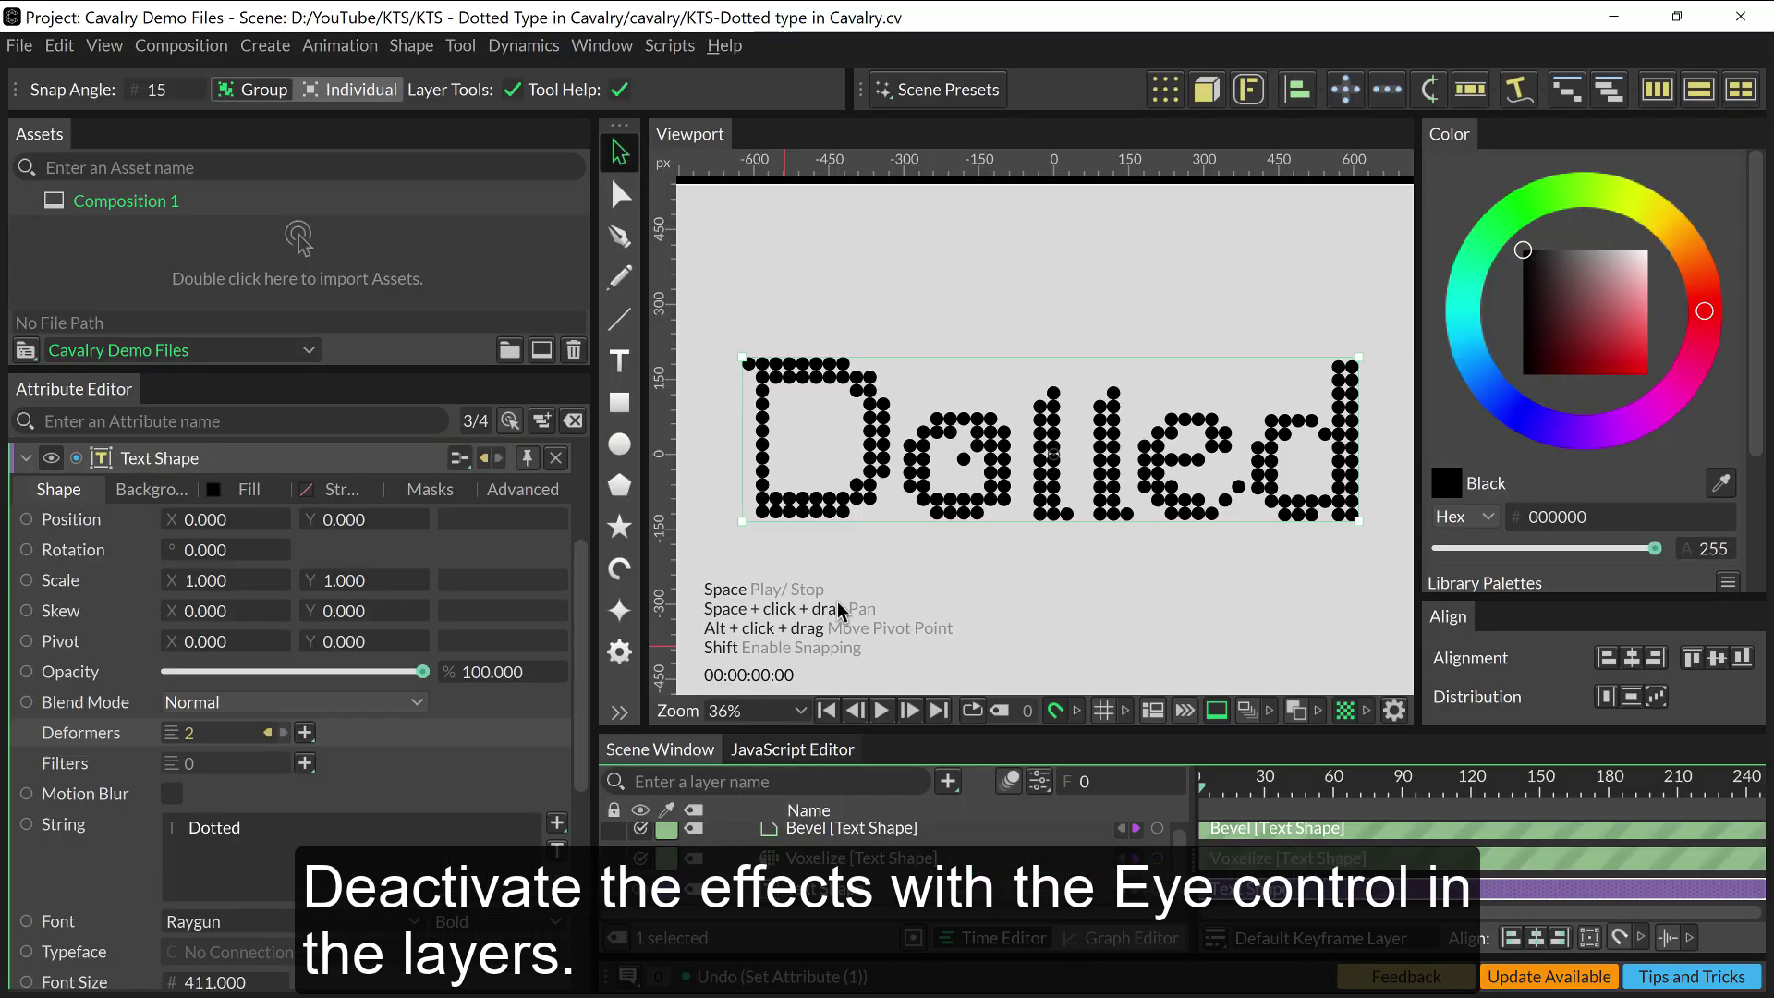
# Copy the dotted text shape as SVG, then switch to Adobe Illustrator and create a new 1280 x 1280 px document
pyautogui.rightClick(916, 474)
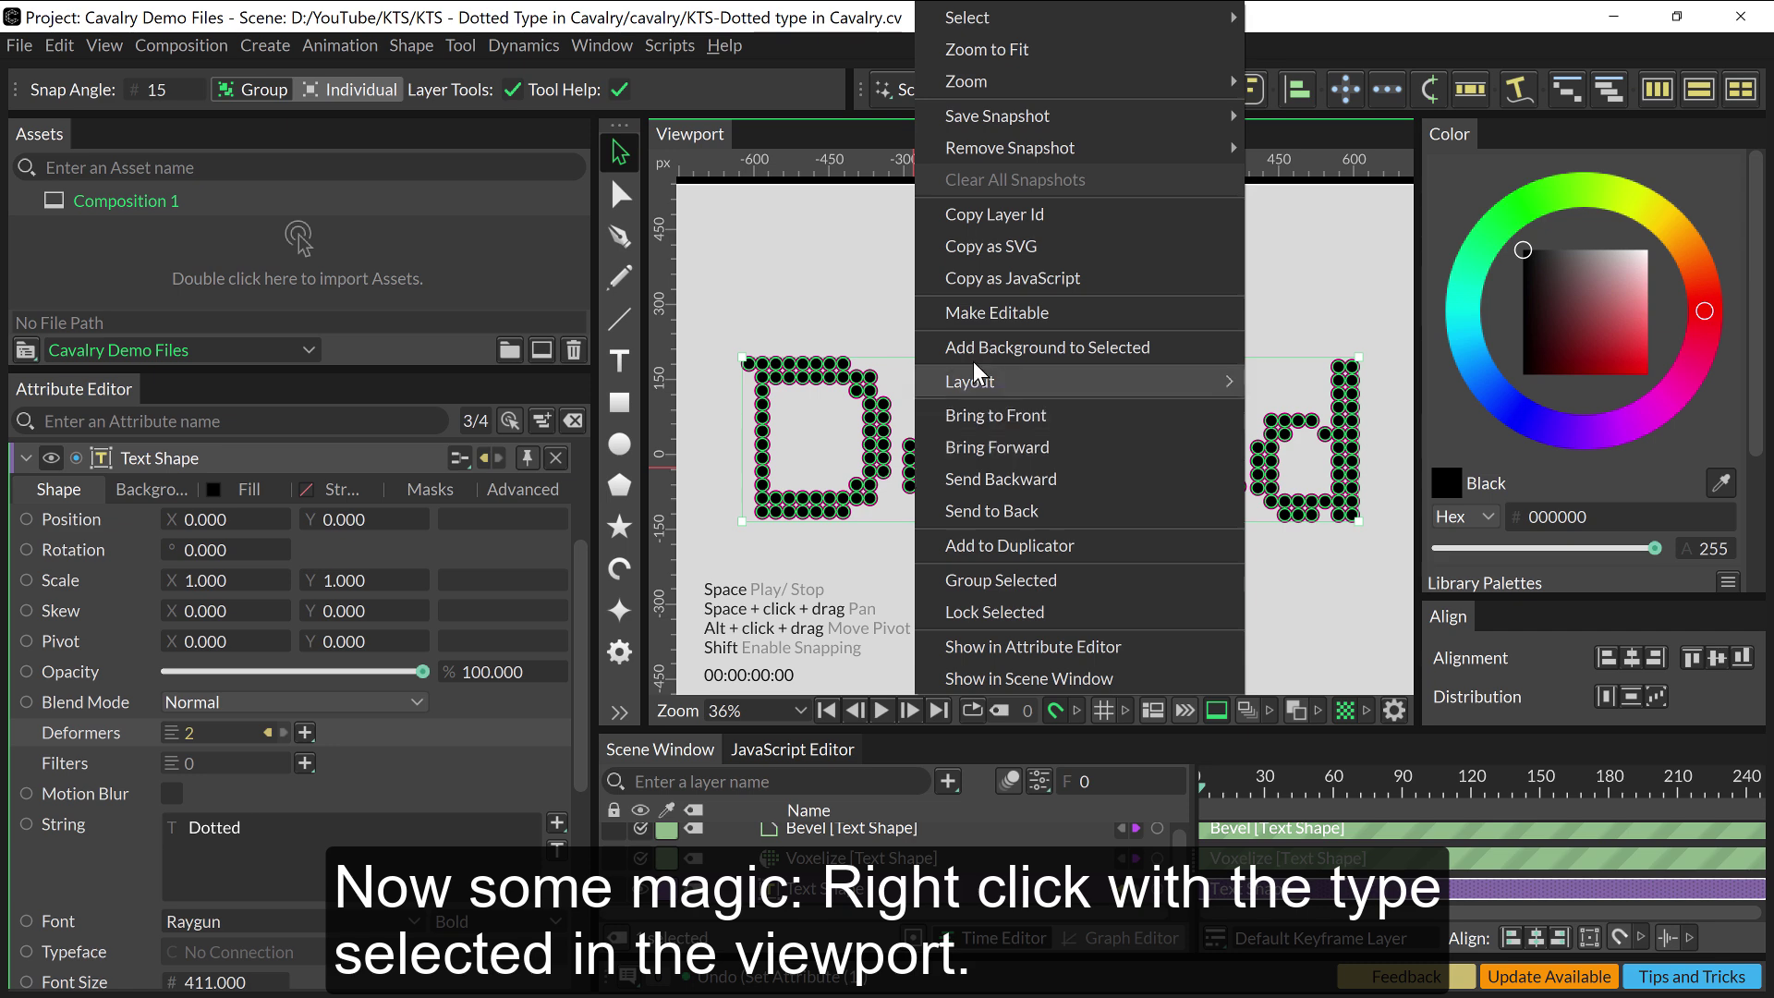
pyautogui.click(992, 246)
pyautogui.click(1339, 973)
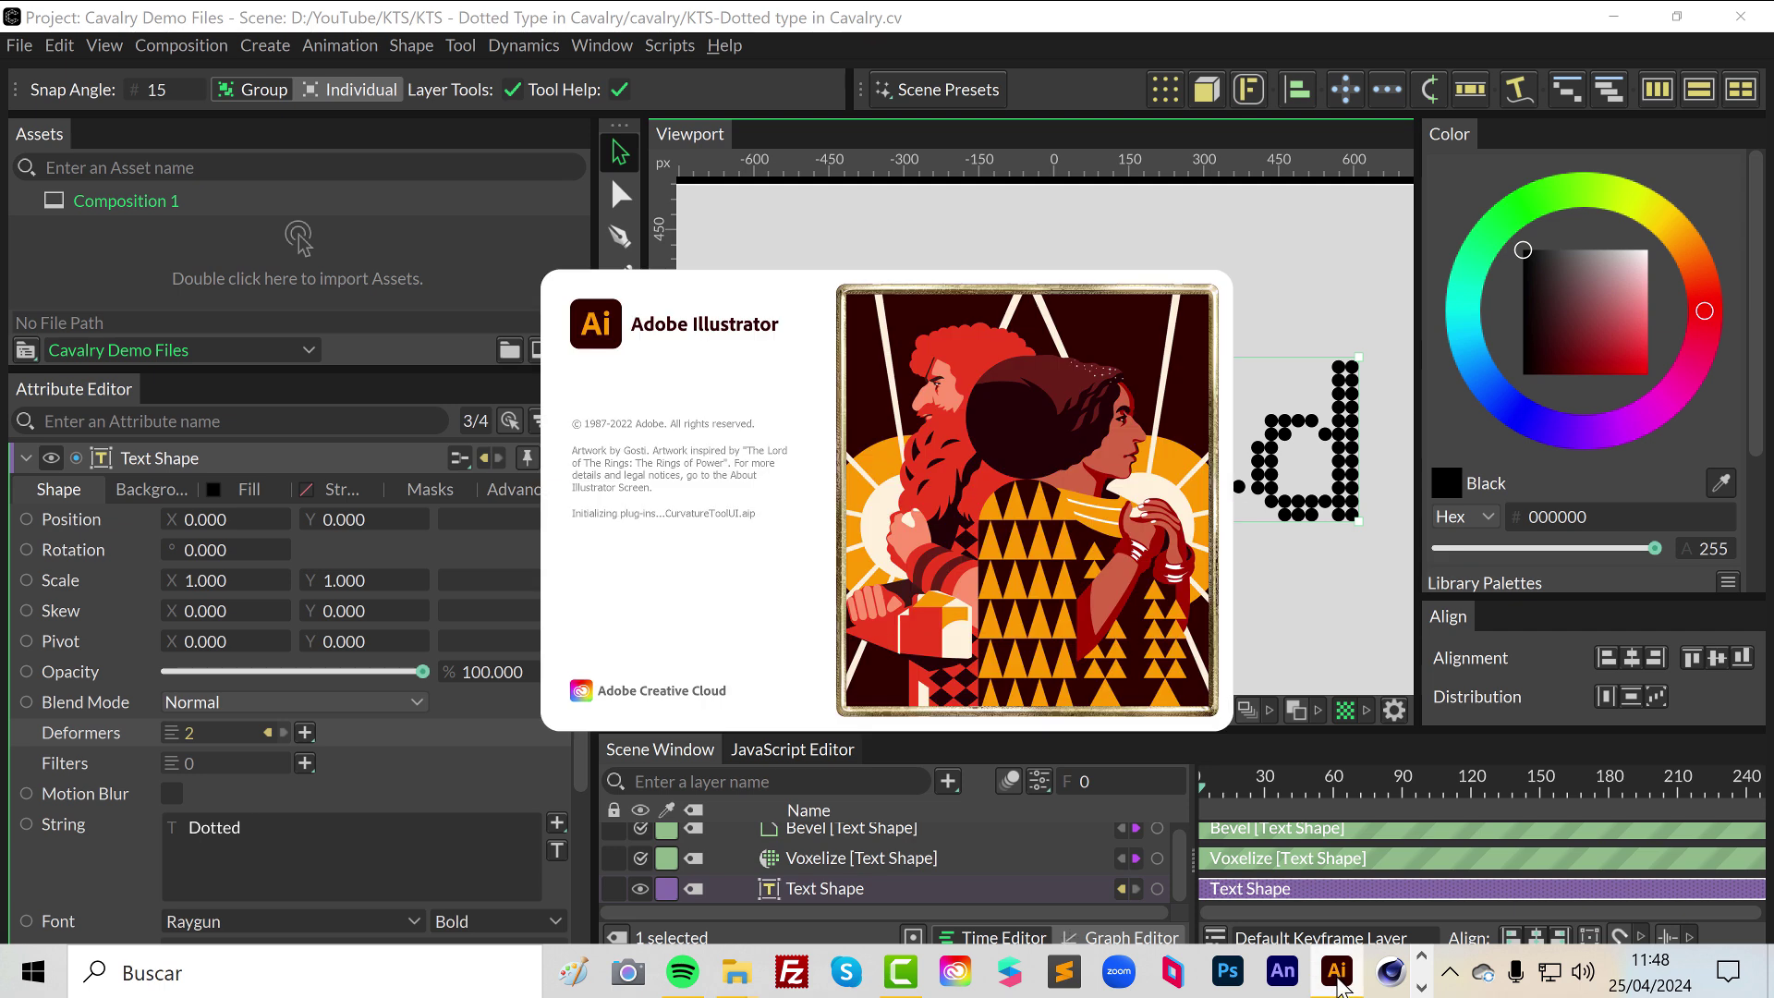
pyautogui.click(90, 211)
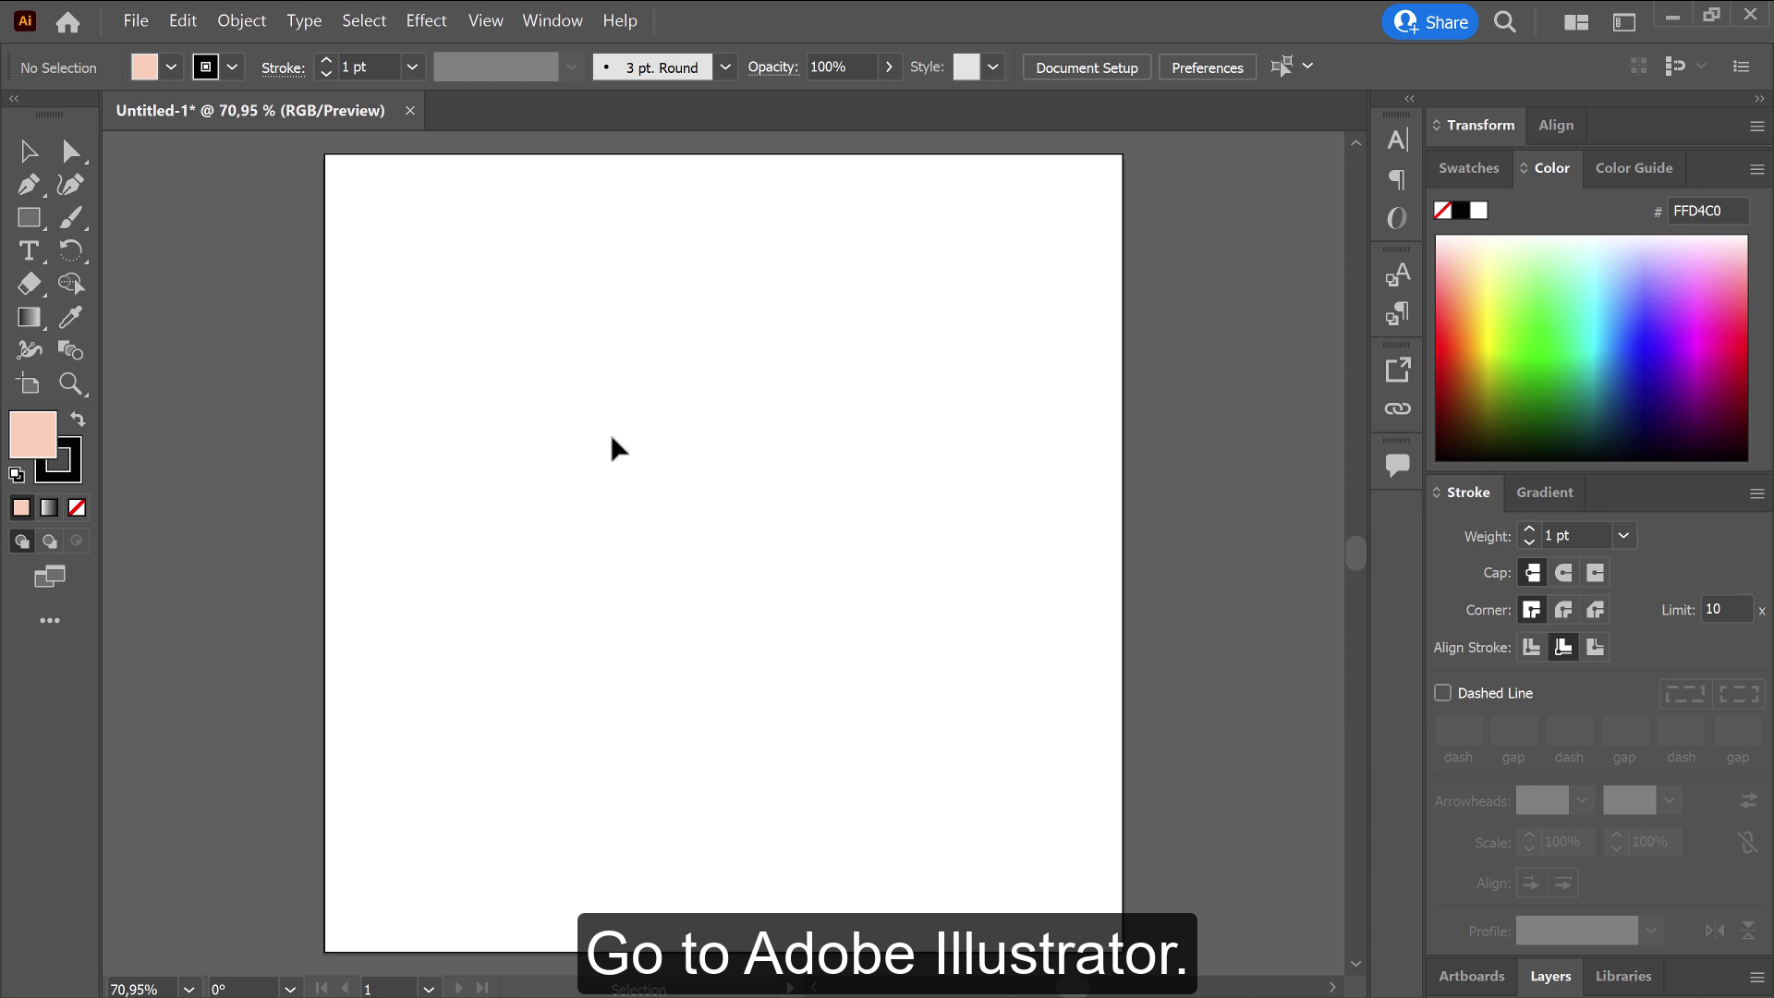
# Paste the copied dotted text onto the artboard as vectors and deselect it
pyautogui.rightClick(610, 438)
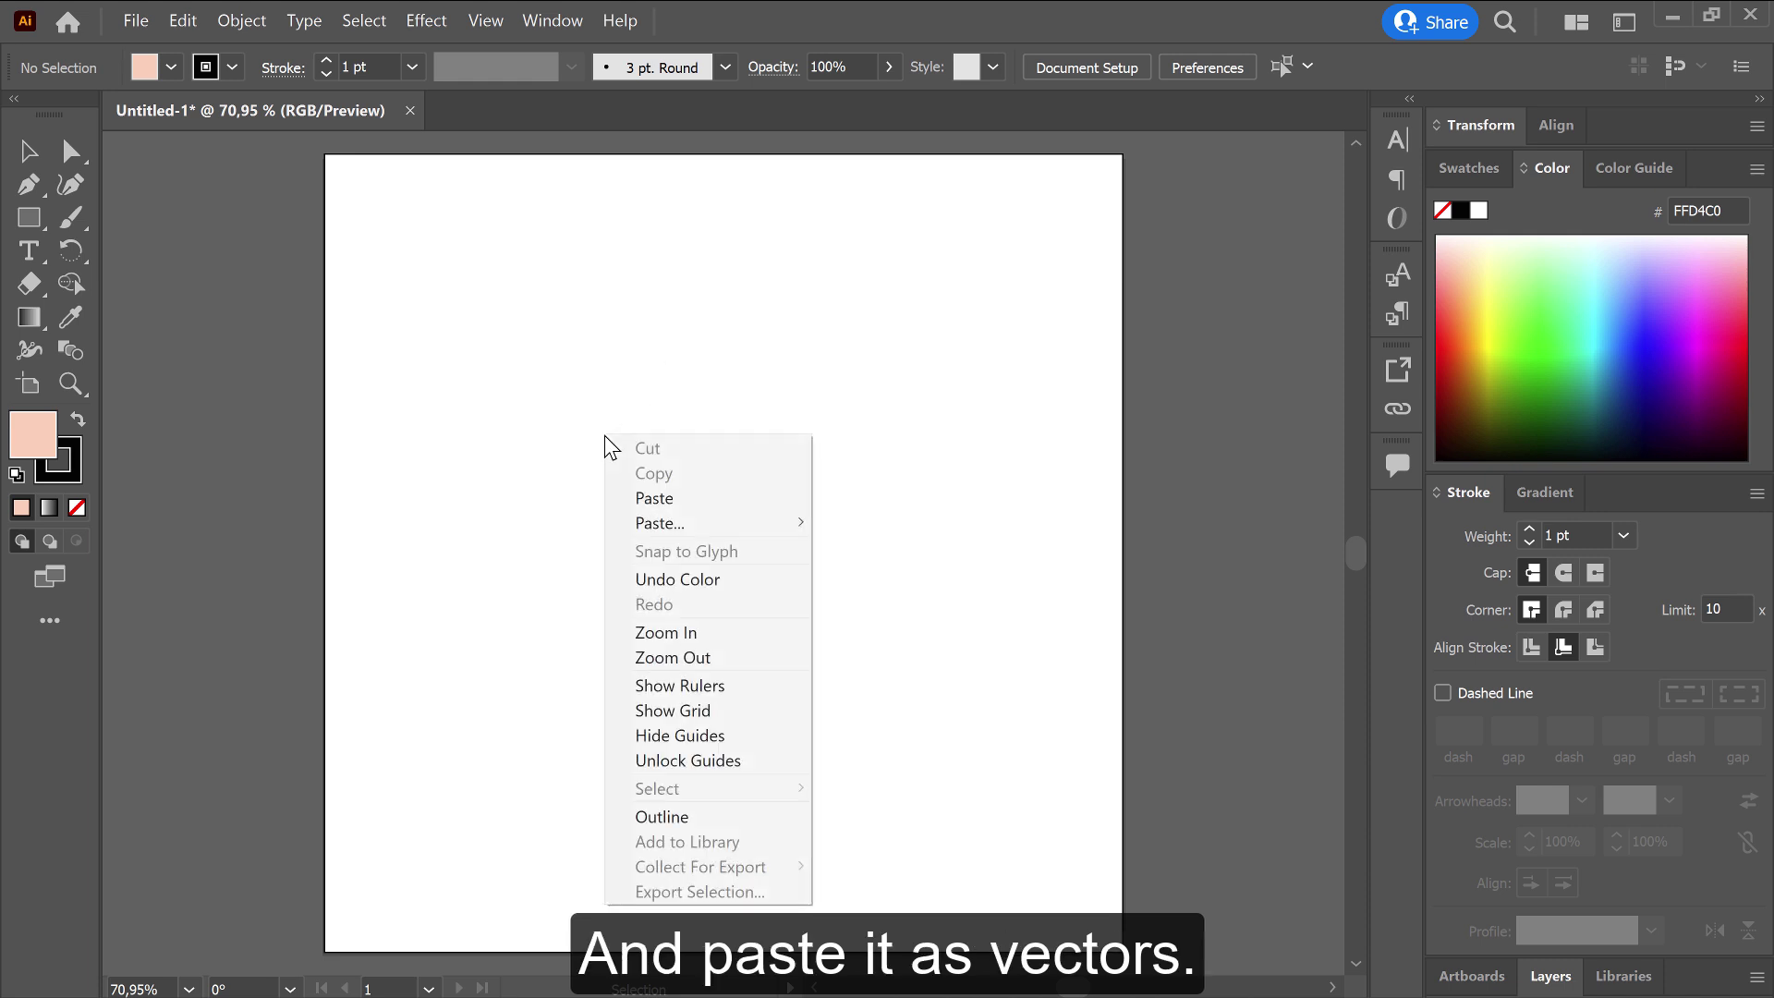
pyautogui.click(653, 499)
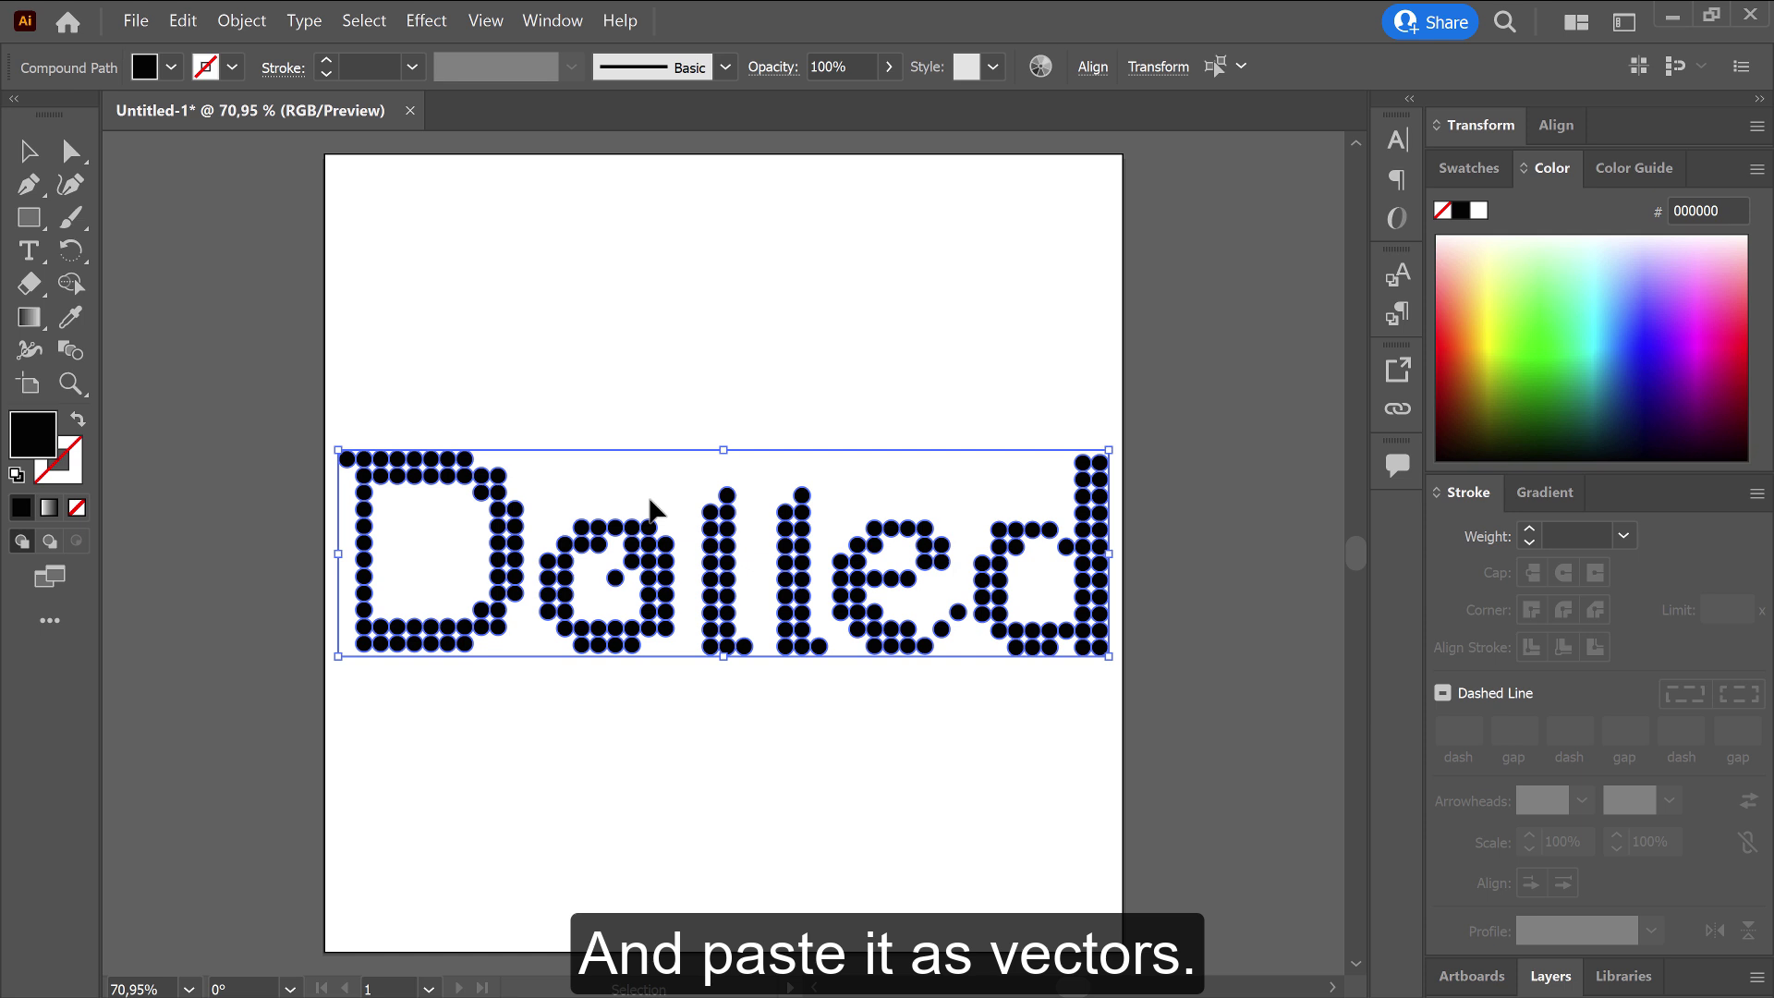
pyautogui.click(667, 438)
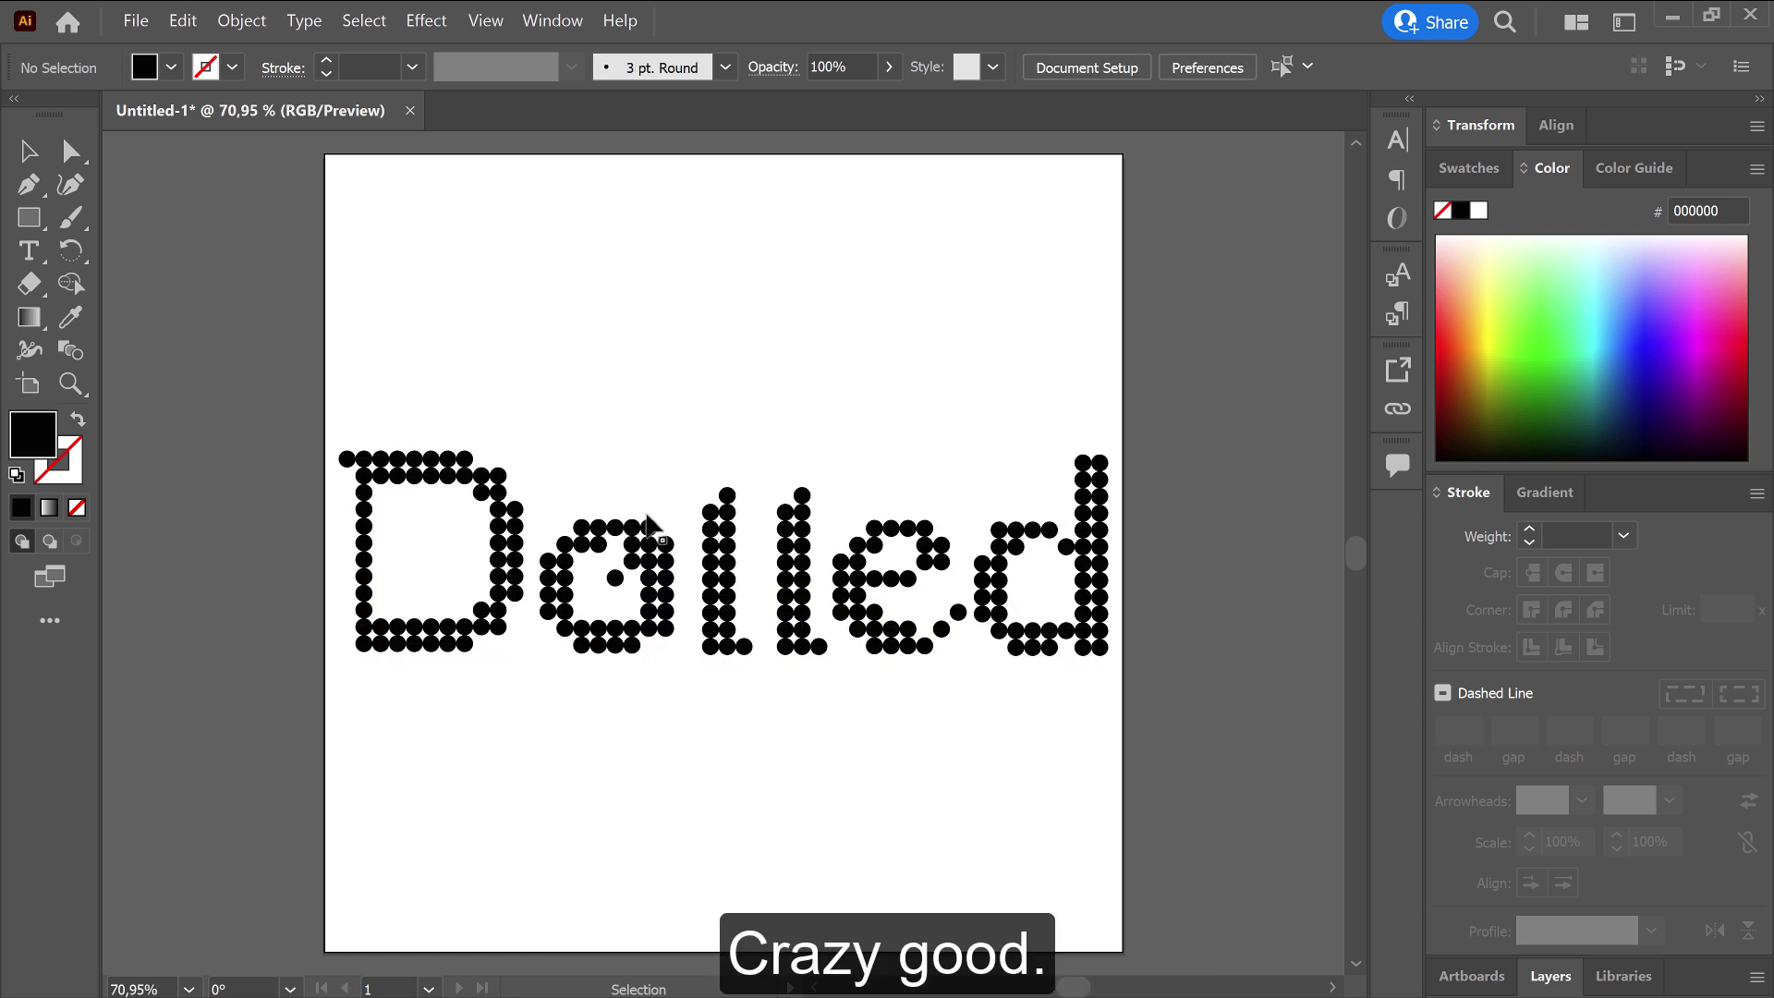
# Move a single dot from the letter "o" above the word and recolour the isolated compound path to F55B00
pyautogui.moveTo(647, 519); pyautogui.dragTo(810, 391)
pyautogui.hotkey('ctrl', 'z')
pyautogui.doubleClick(650, 522)
pyautogui.click(1454, 352)
# Inspect the vector circles in outline view, return to preview and undo the last edit
pyautogui.hotkey('ctrl', 'y')
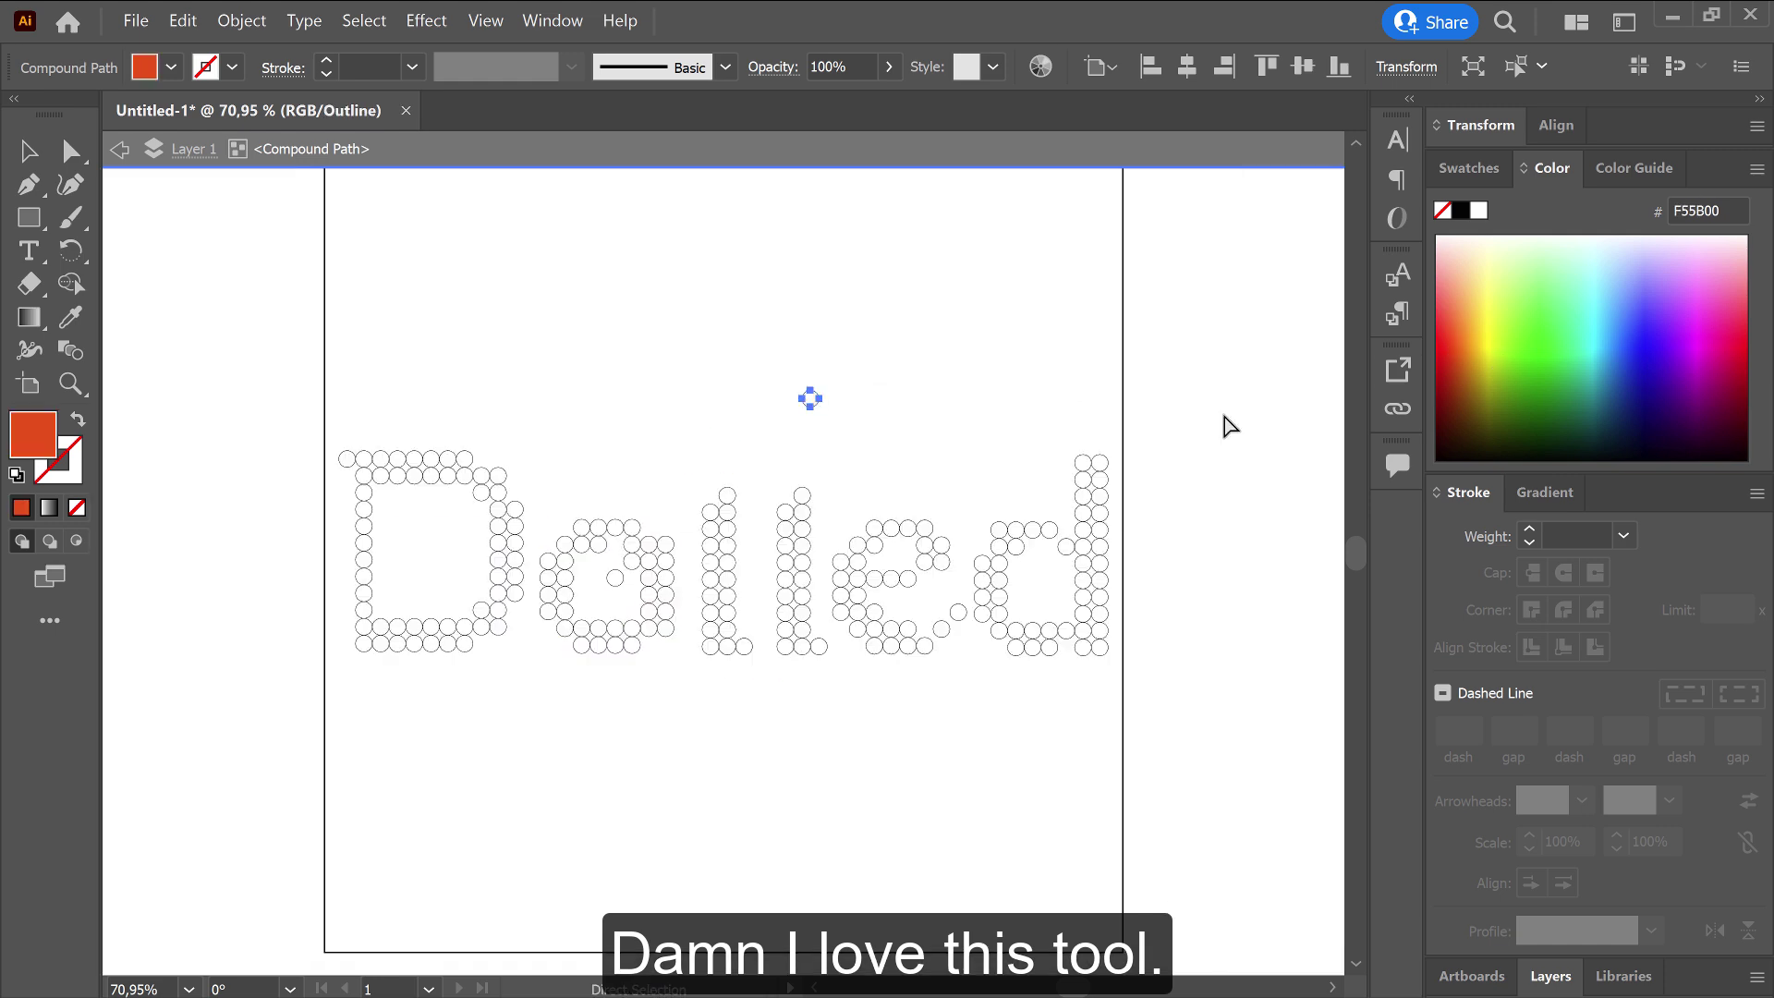
pyautogui.hotkey('ctrl', 'y')
pyautogui.hotkey('ctrl', 'z')
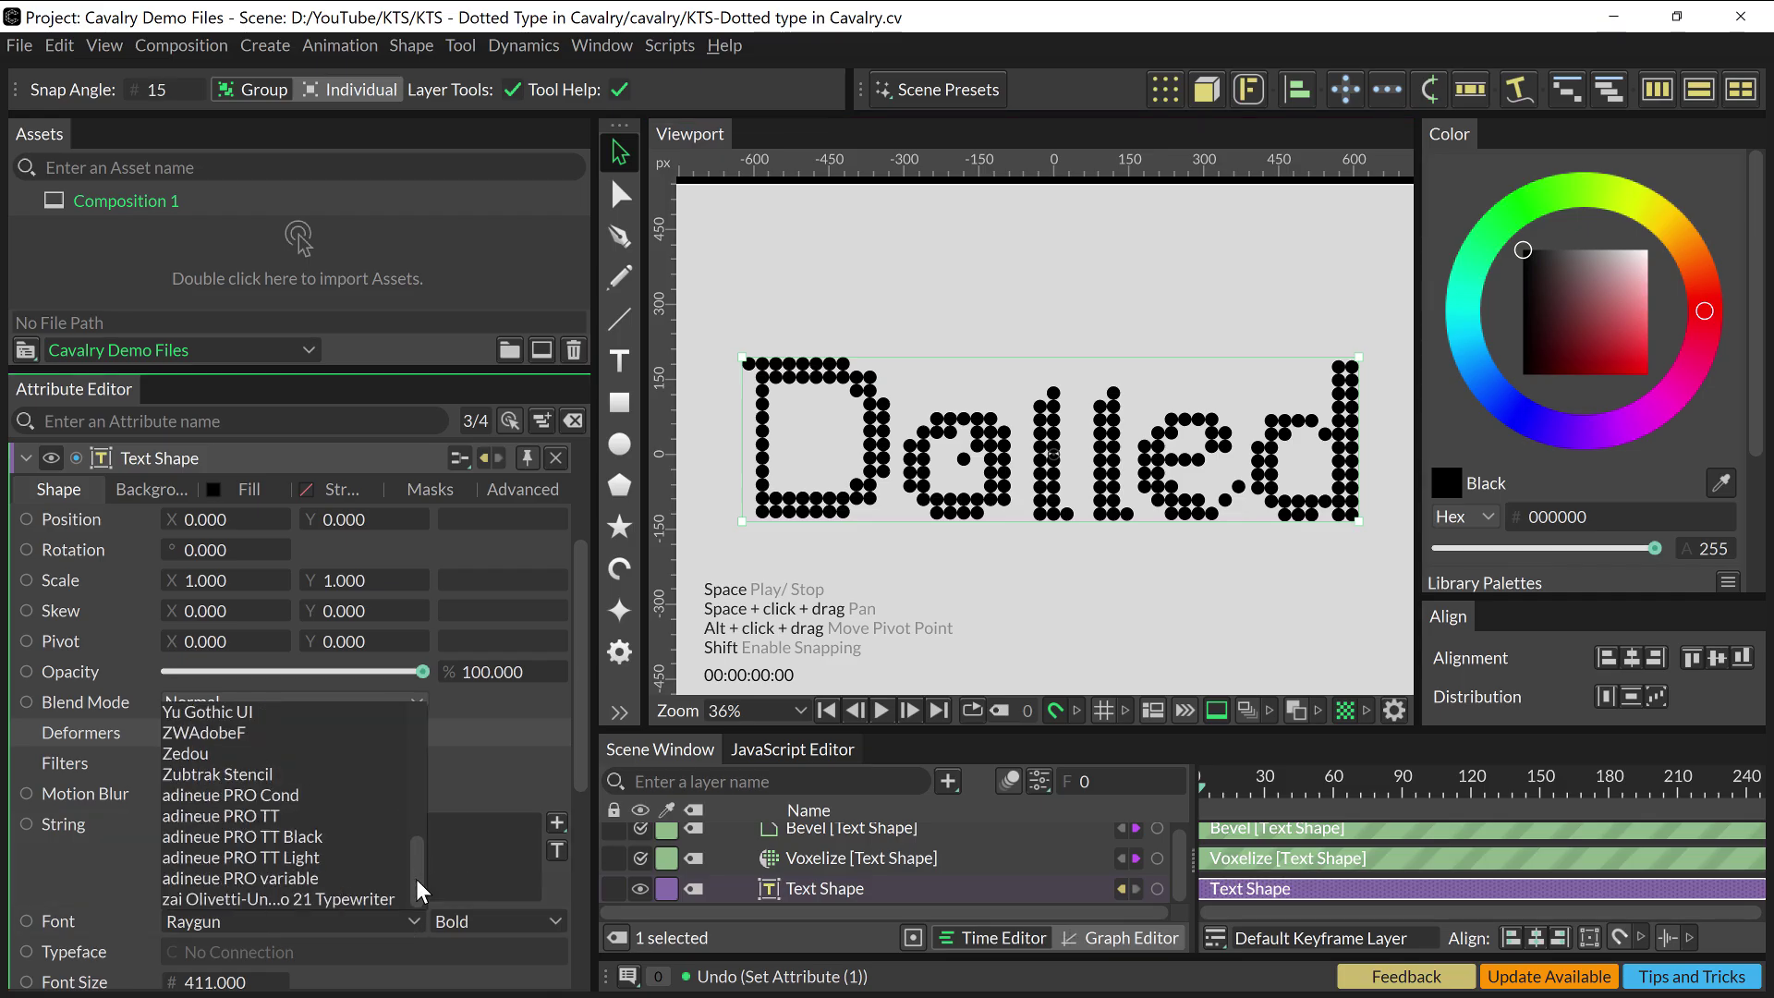
# Switch back to Cavalry and set the text shape's font to Azo Sans Uber with a font size of 305
pyautogui.moveTo(416, 878); pyautogui.dragTo(414, 762)
pyautogui.click(224, 769)
pyautogui.moveTo(228, 984); pyautogui.dragTo(171, 946)
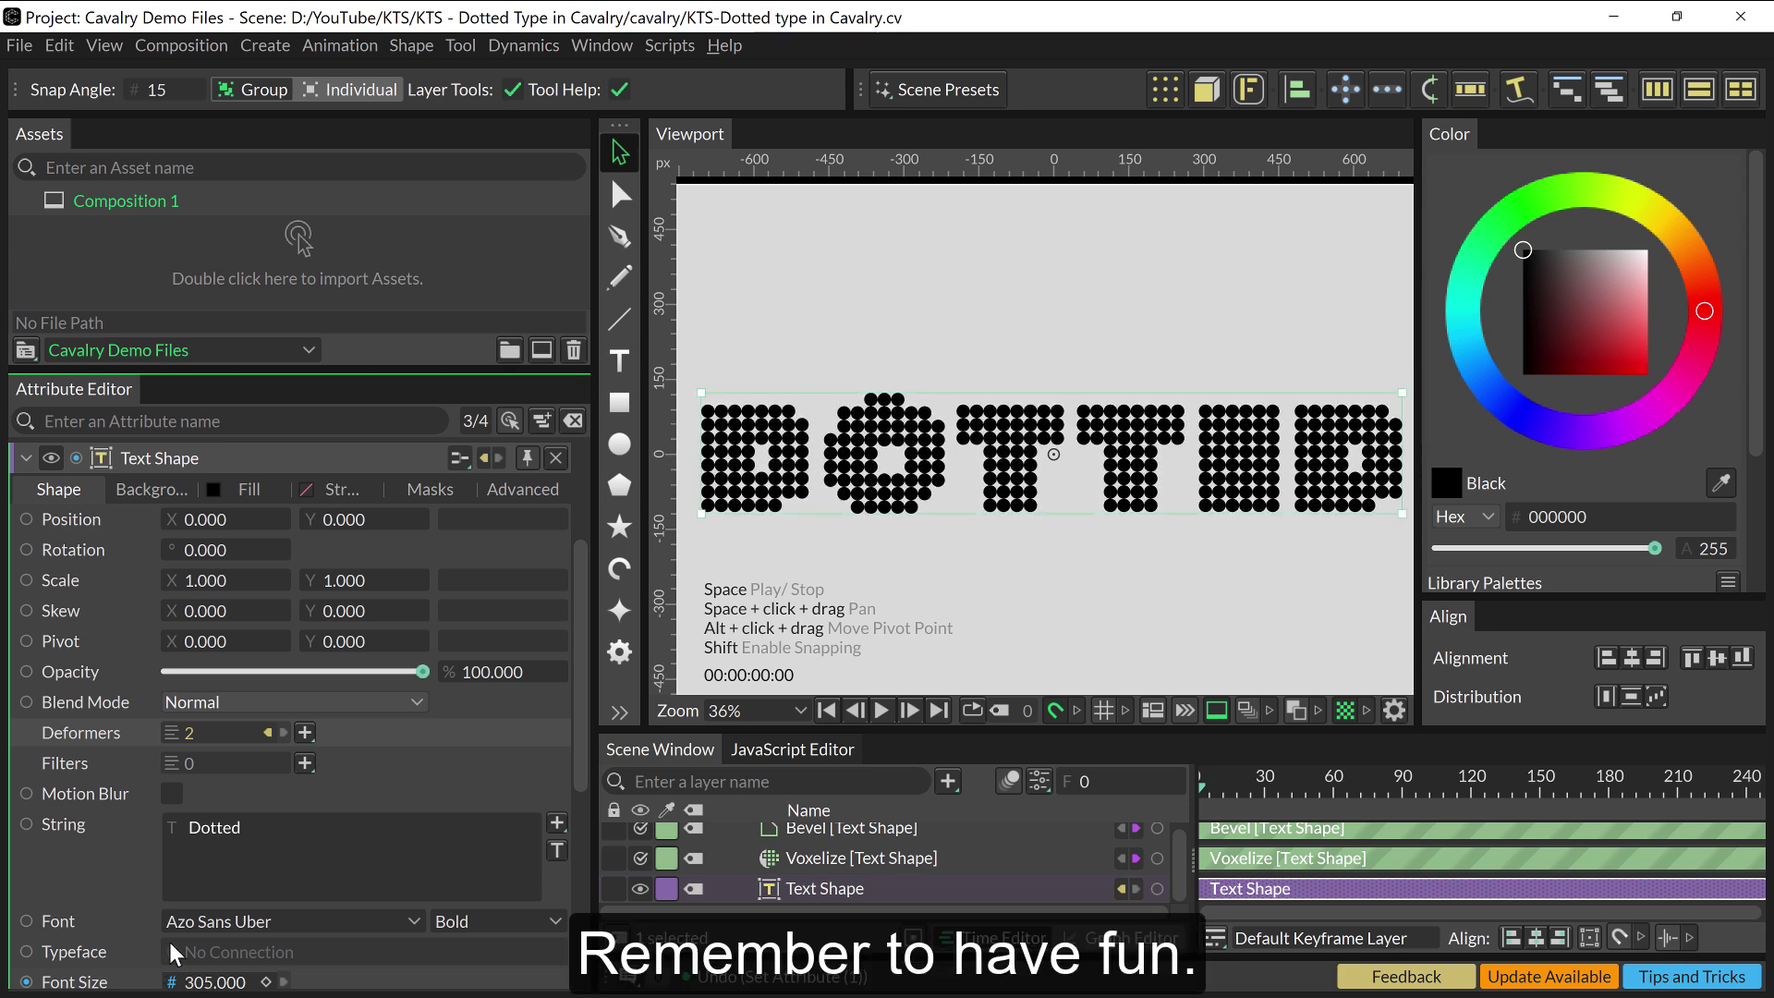
# Replace the text shape's string with "Have fun"
pyautogui.moveTo(244, 835); pyautogui.dragTo(178, 830)
pyautogui.write('Have')
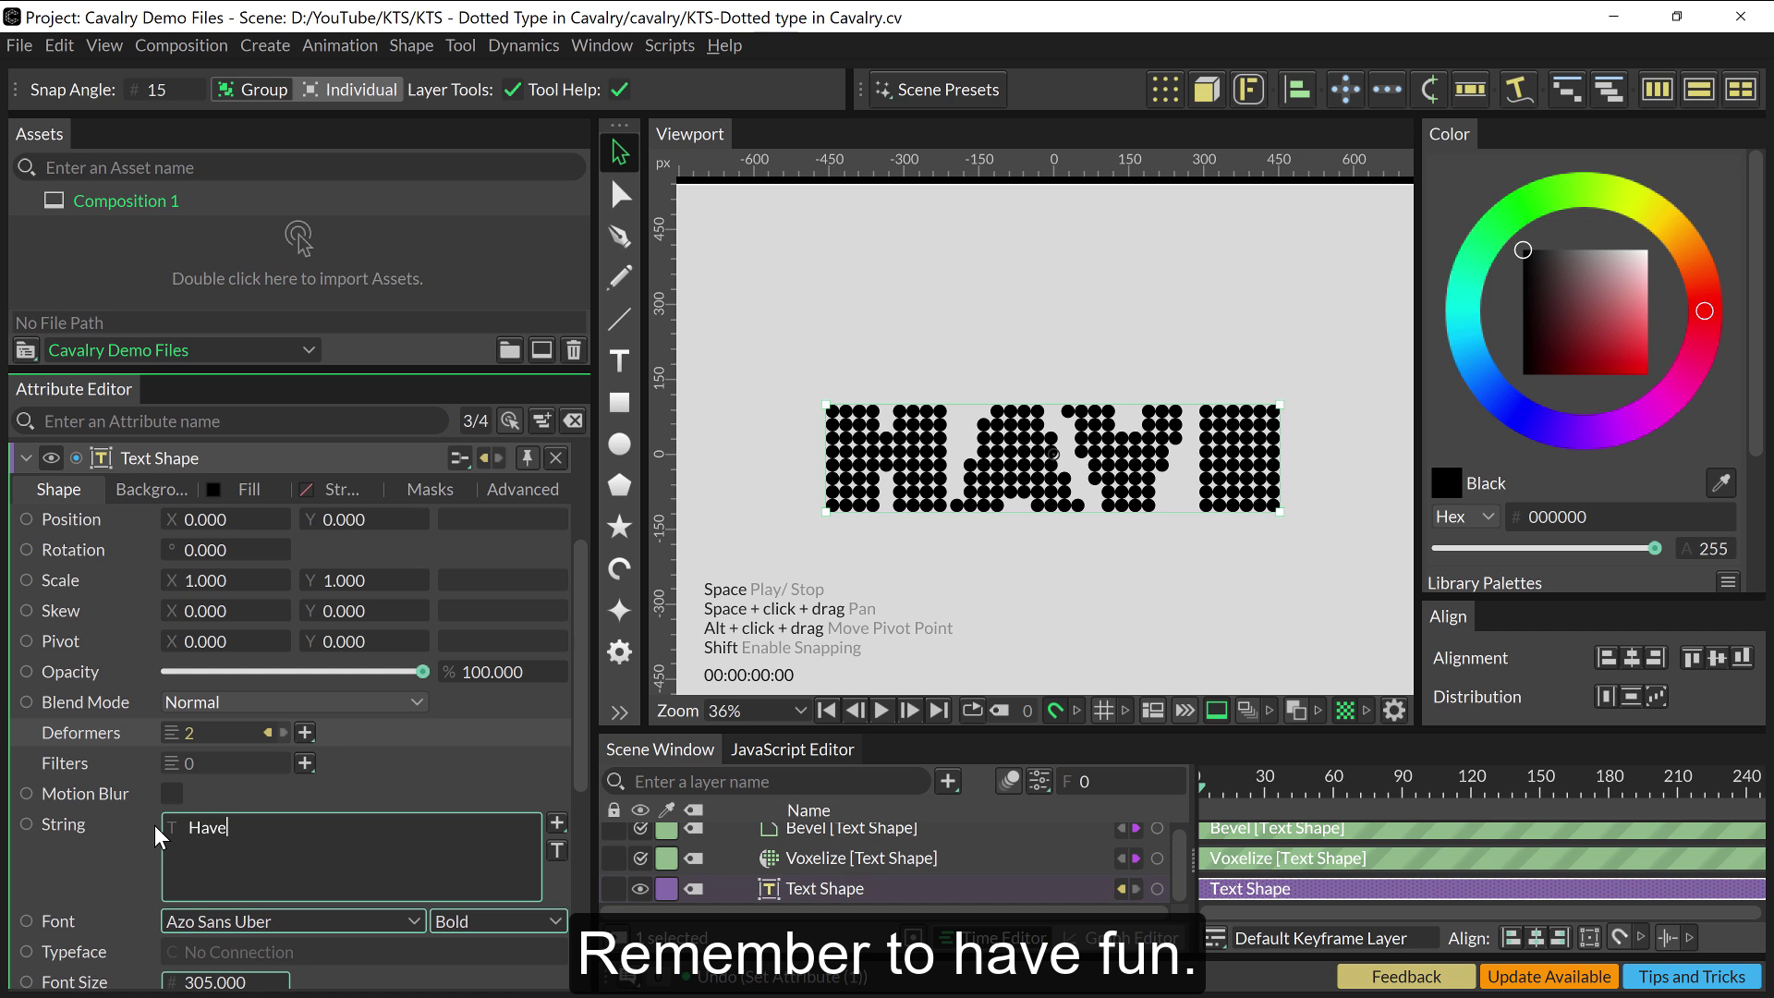
pyautogui.write(' fun')
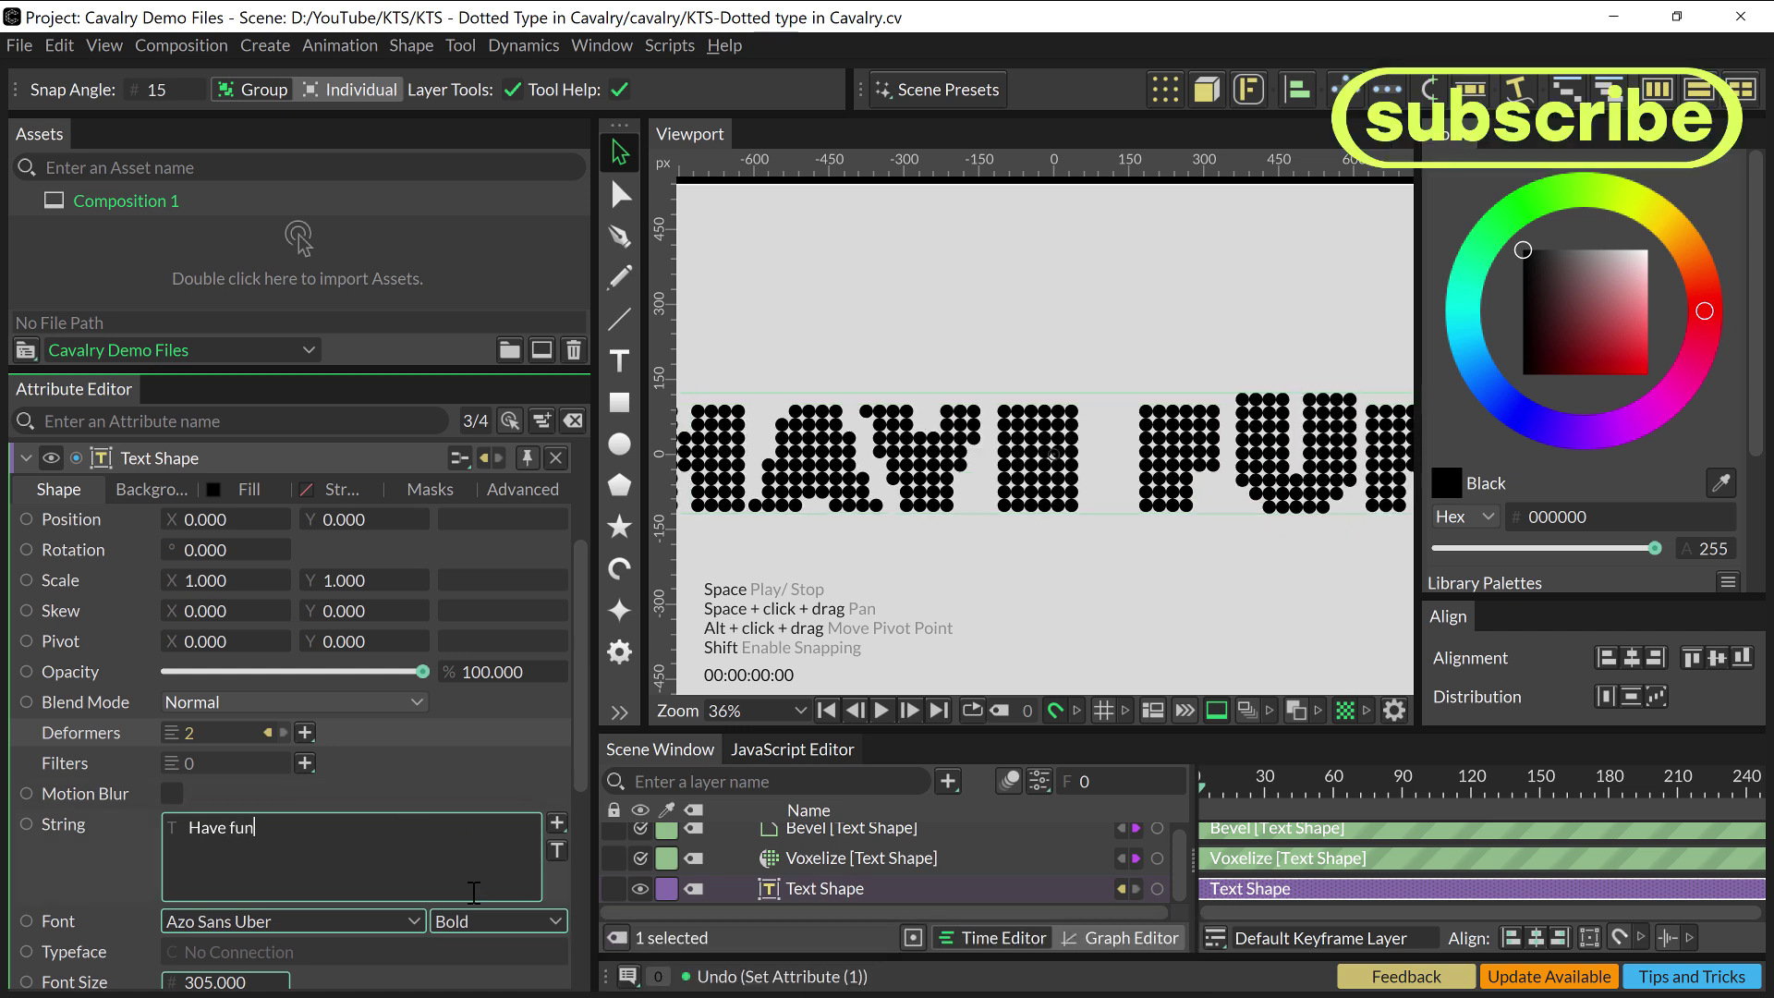
# Change the text shape's font to Bahnschrift and set its font size to 357
pyautogui.click(414, 916)
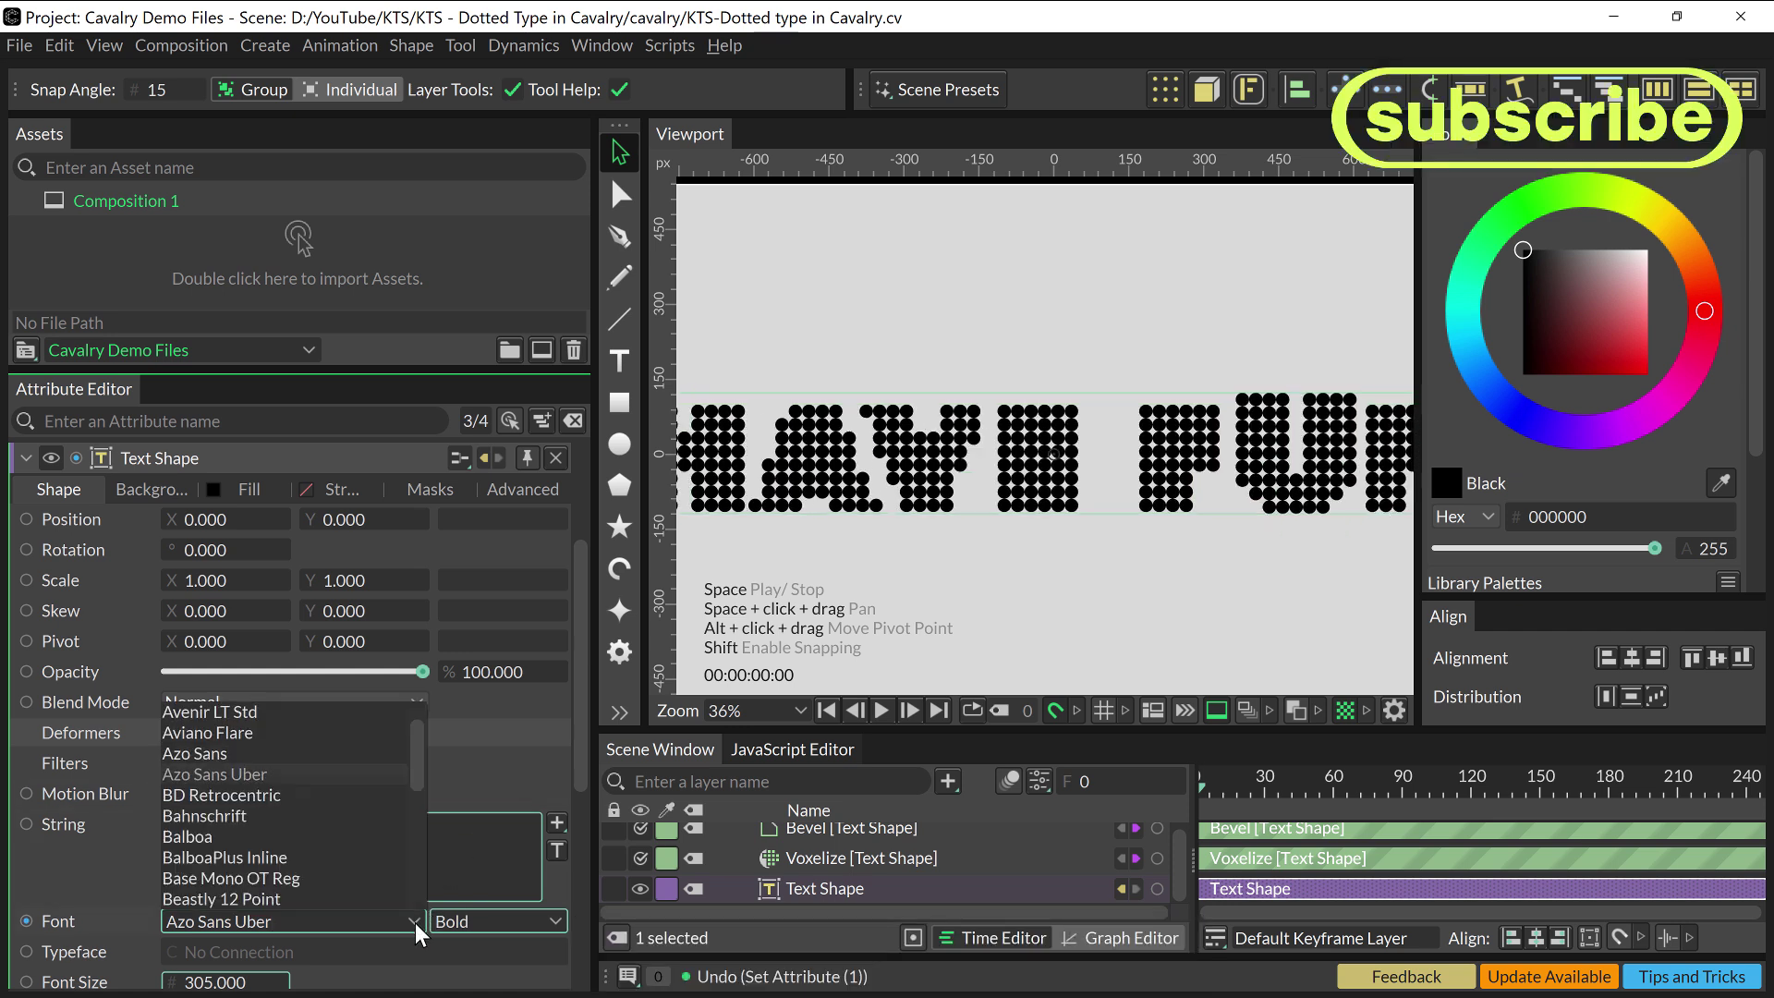
pyautogui.click(342, 813)
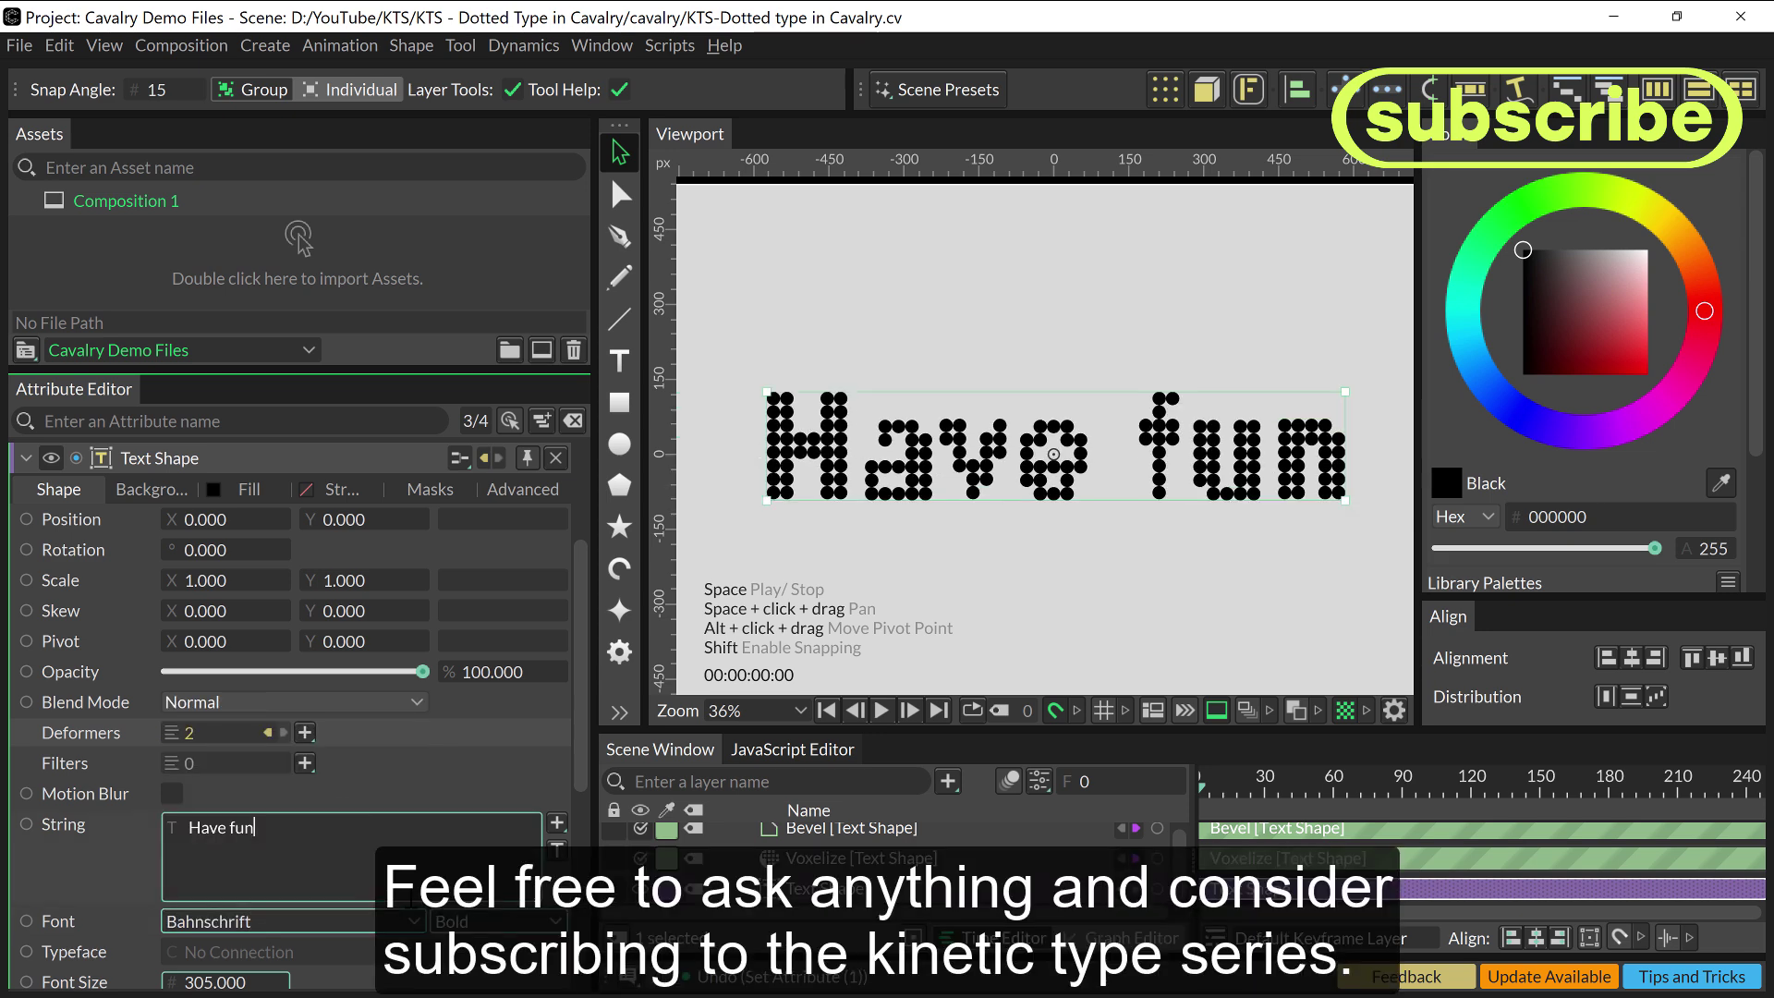
pyautogui.moveTo(248, 982); pyautogui.dragTo(295, 982)
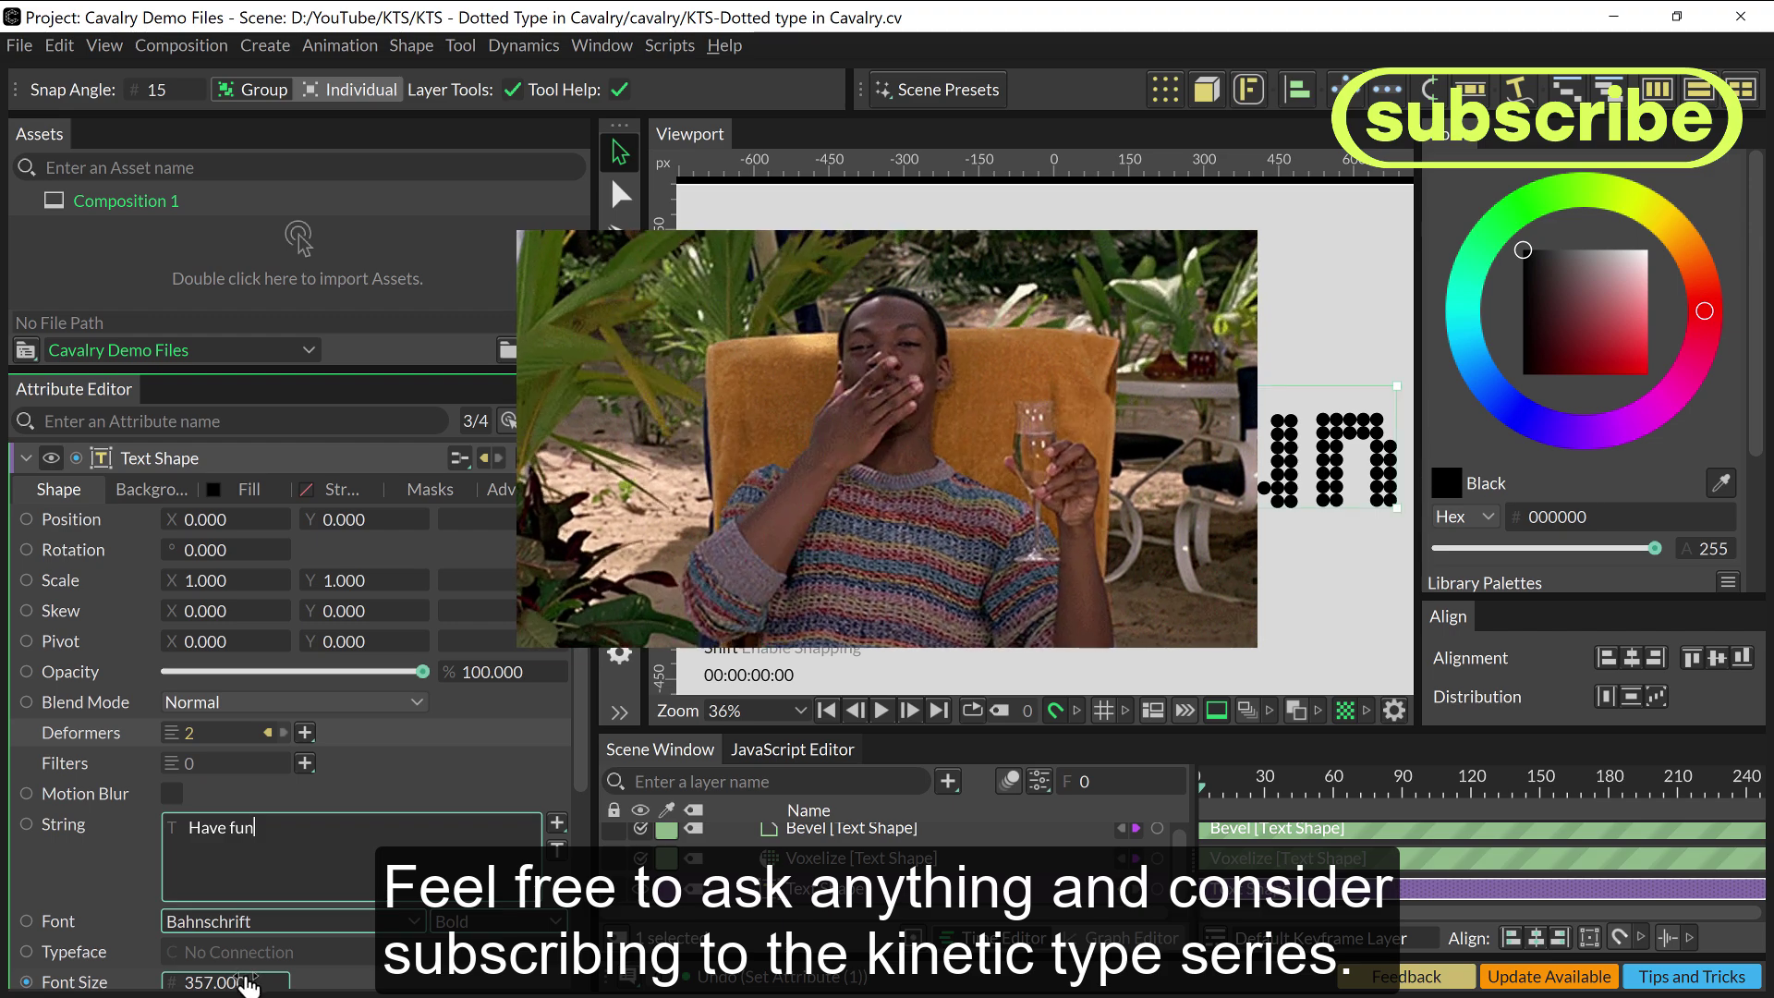